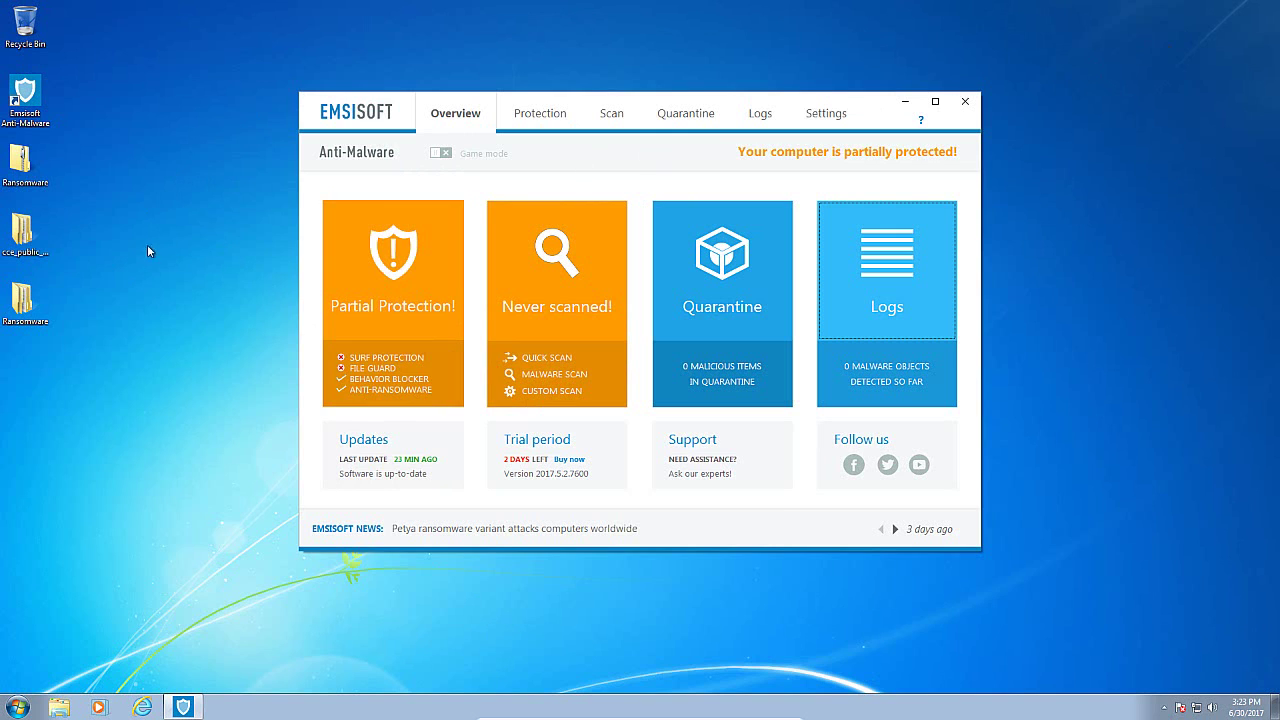
# Close Emsisoft Anti-Malware, relaunching it once from the Start menu before closing it again.
pyautogui.click(965, 104)
pyautogui.click(18, 707)
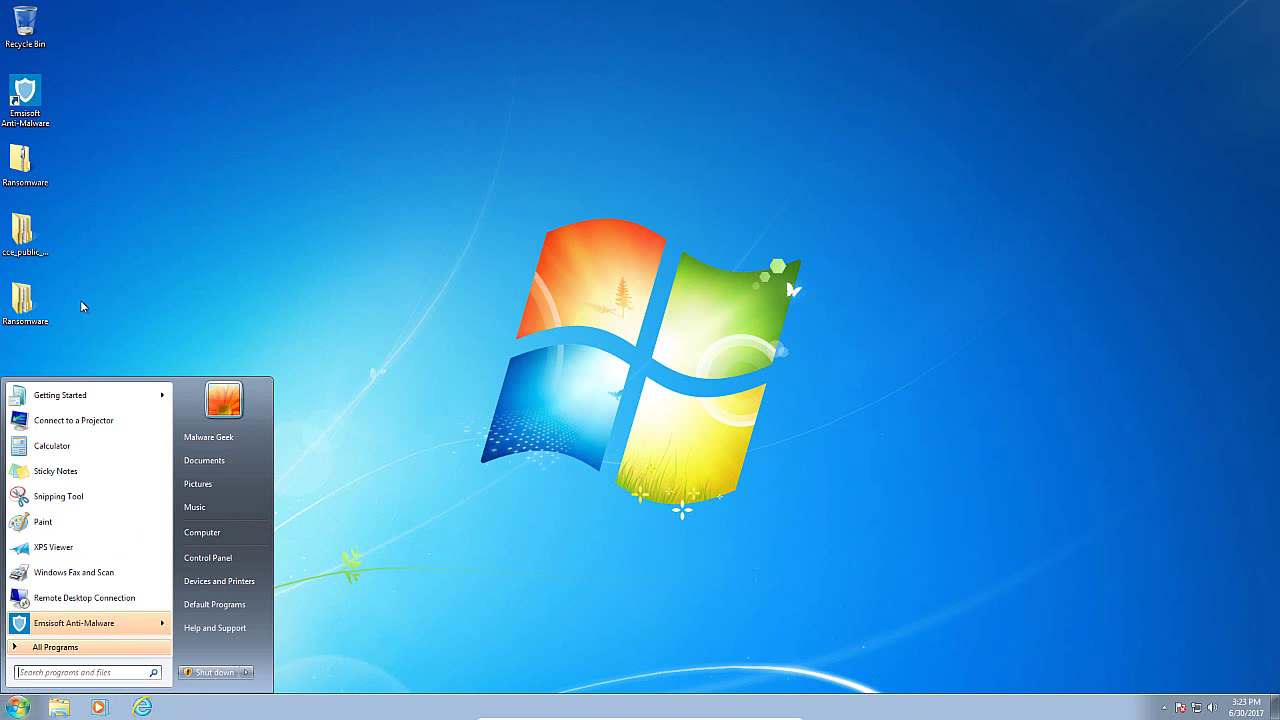
pyautogui.doubleClick(25, 95)
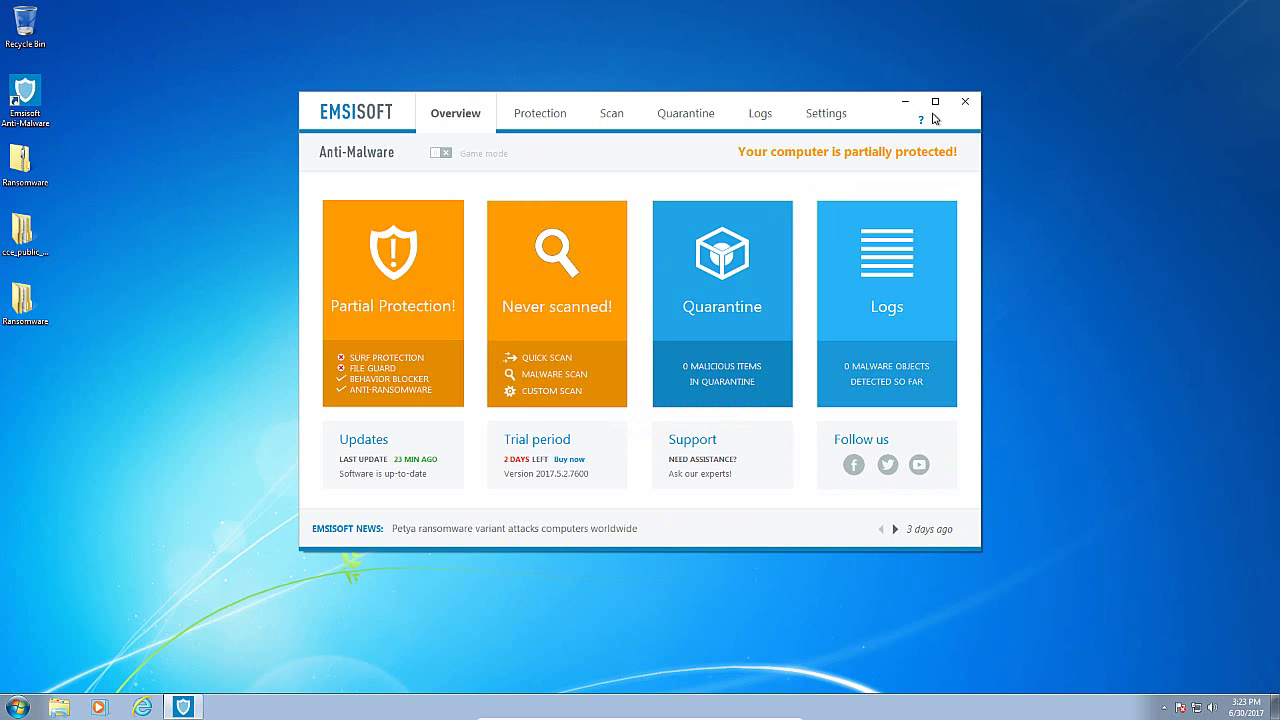
pyautogui.click(965, 101)
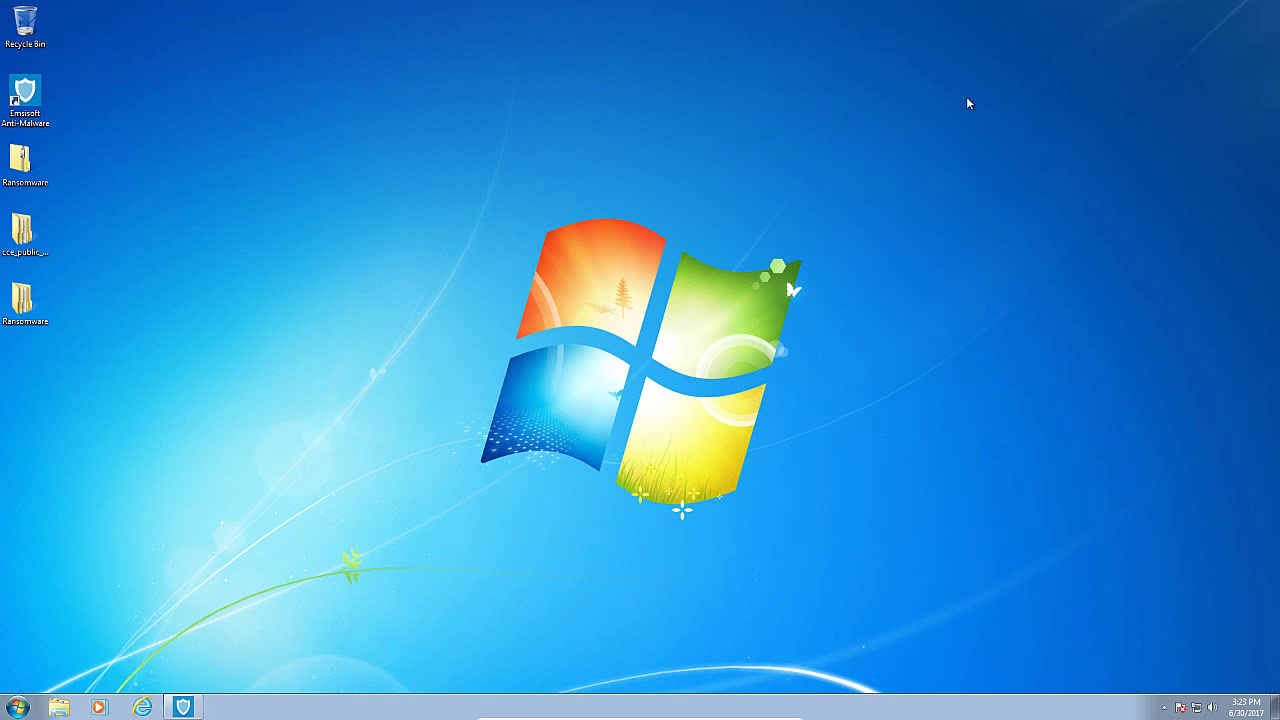
# Open the Desert photo from Pictures > Sample Pictures in Windows Photo Viewer.
pyautogui.click(18, 706)
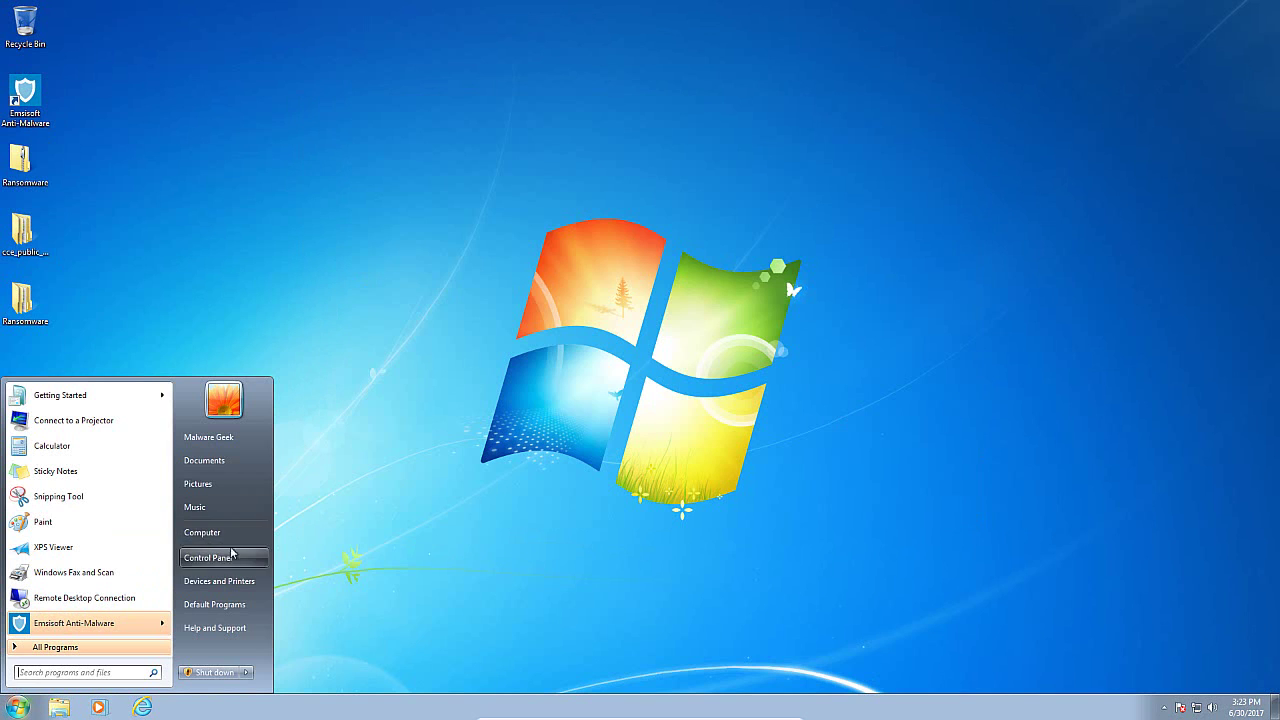
pyautogui.click(227, 485)
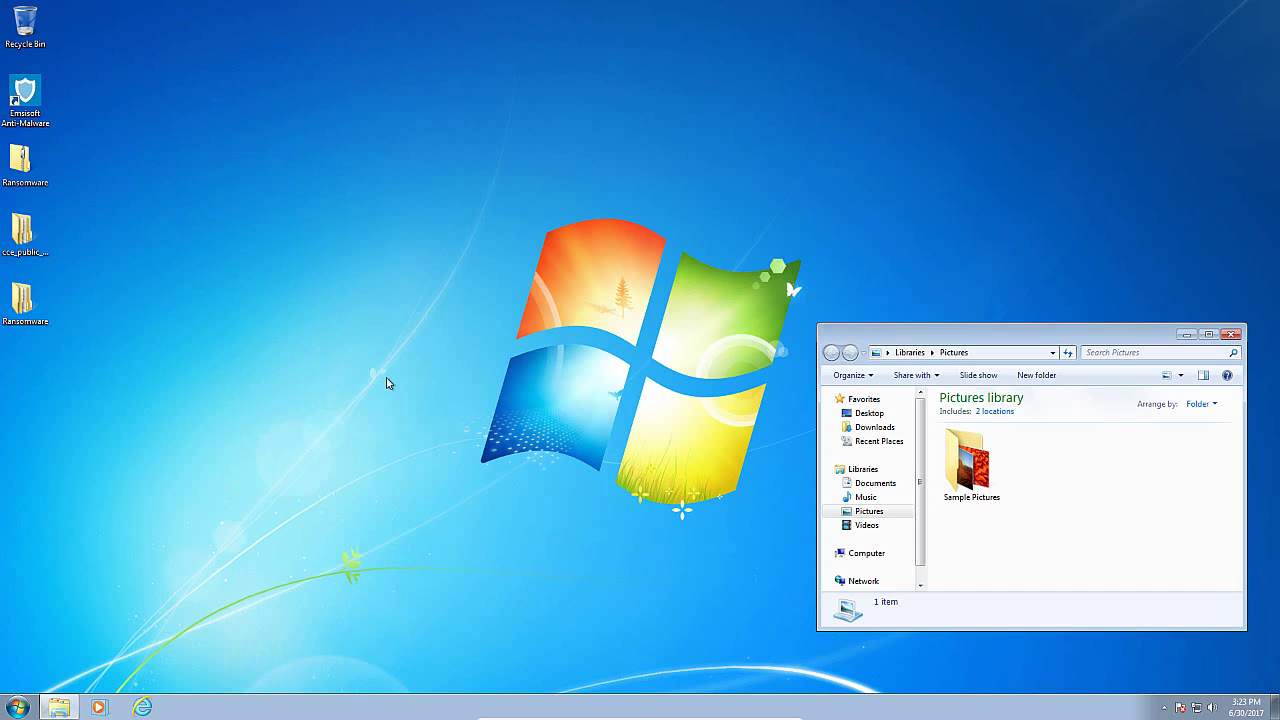
pyautogui.doubleClick(966, 462)
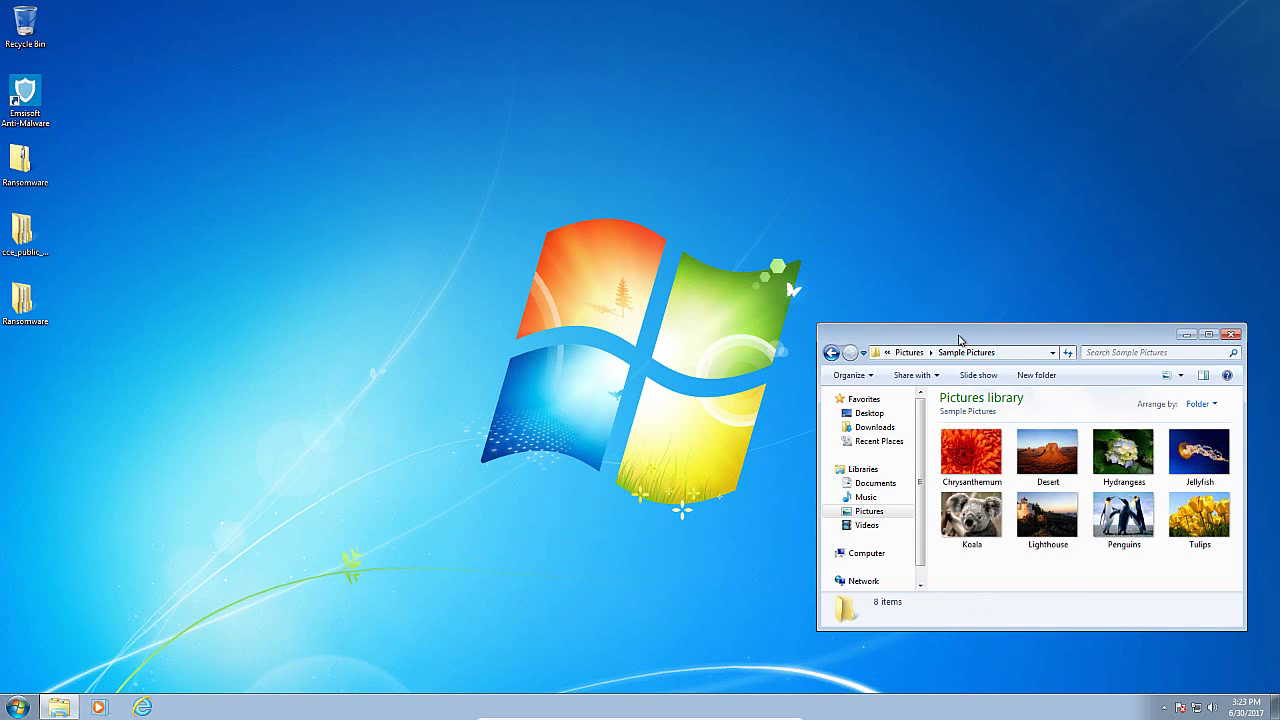
pyautogui.moveTo(913, 325); pyautogui.dragTo(1021, 355)
pyautogui.doubleClick(1060, 462)
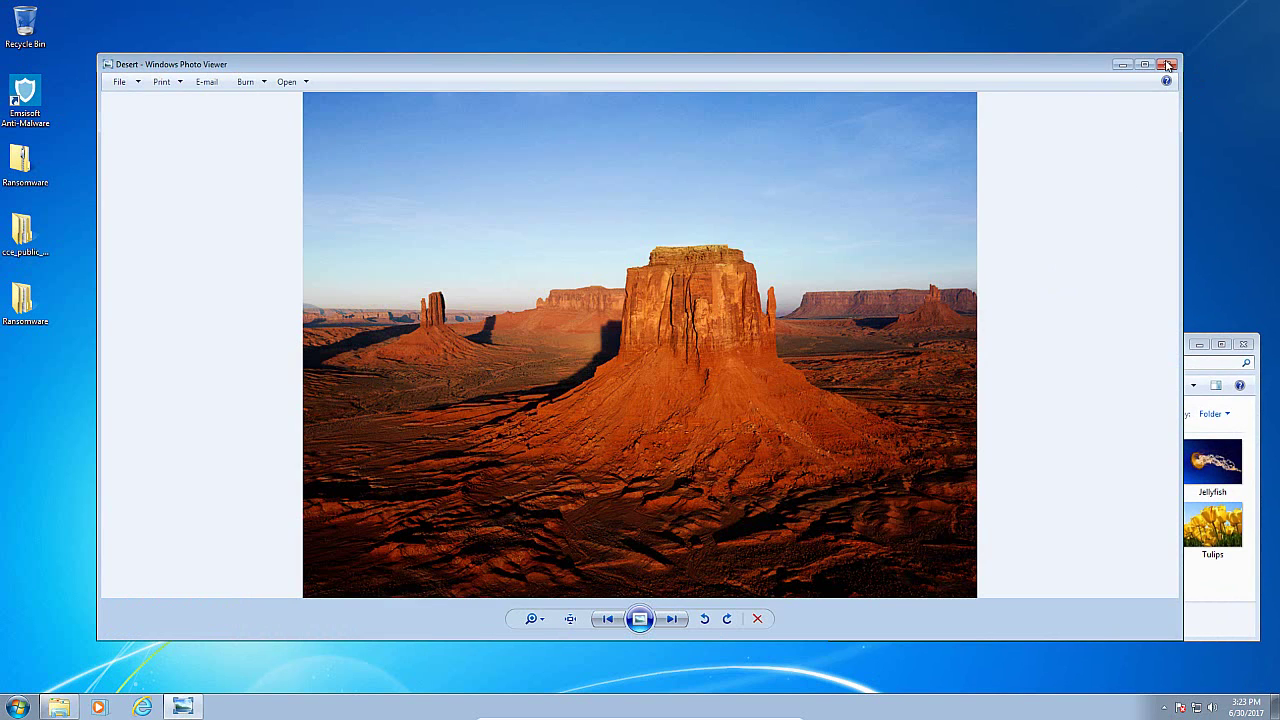
# Close the Desert photo and launch KillSwitch from the cce_public_x64 > cce_x64 folder.
pyautogui.click(1167, 66)
pyautogui.doubleClick(14, 250)
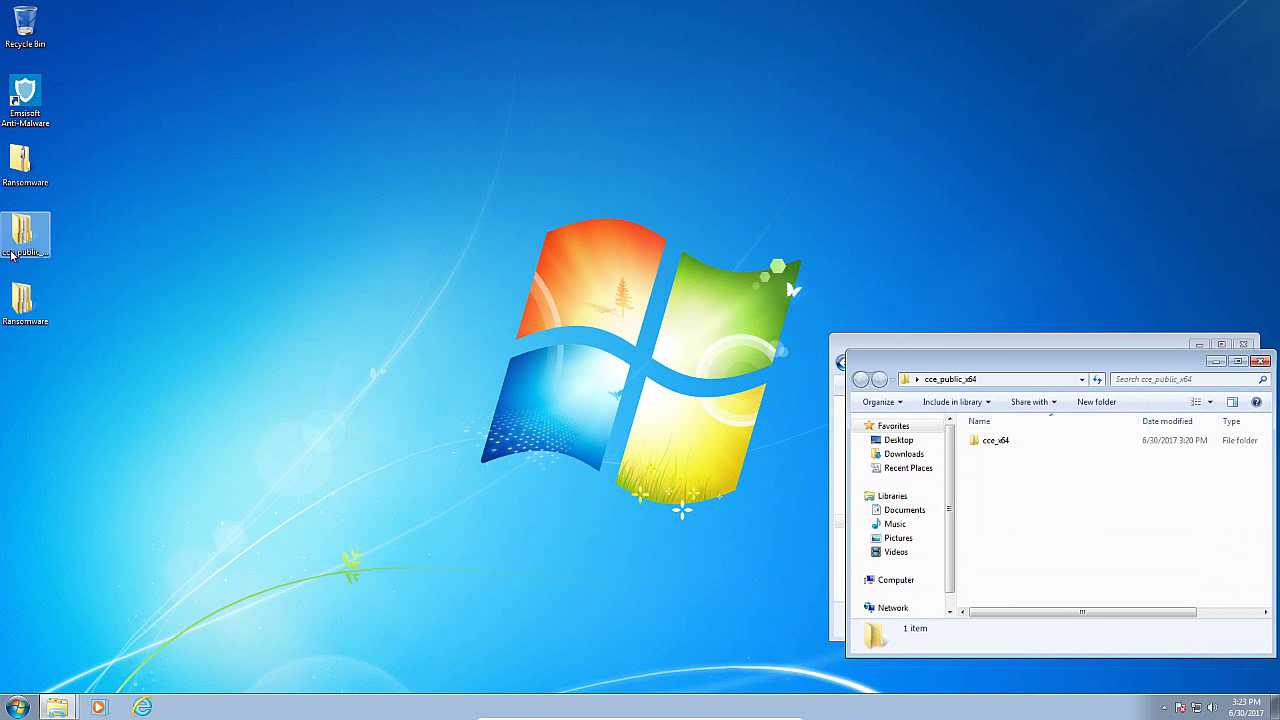
pyautogui.doubleClick(995, 440)
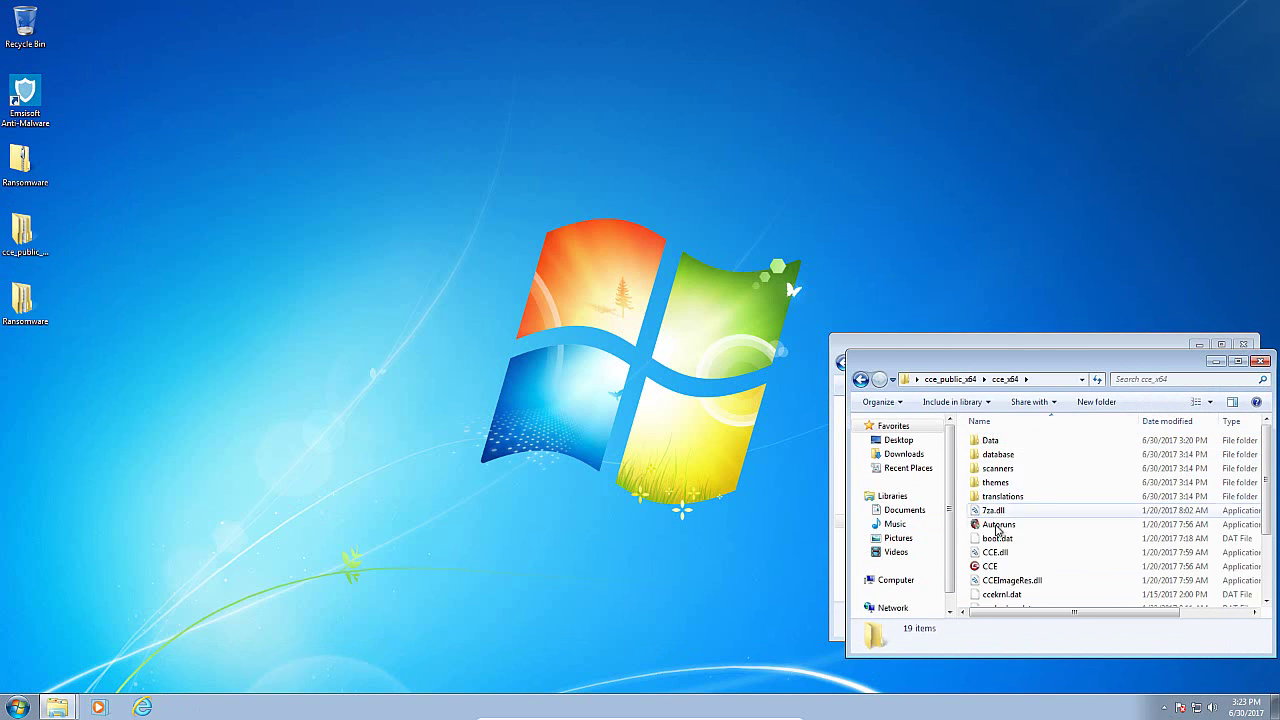
pyautogui.scroll(-2, 1030, 535)
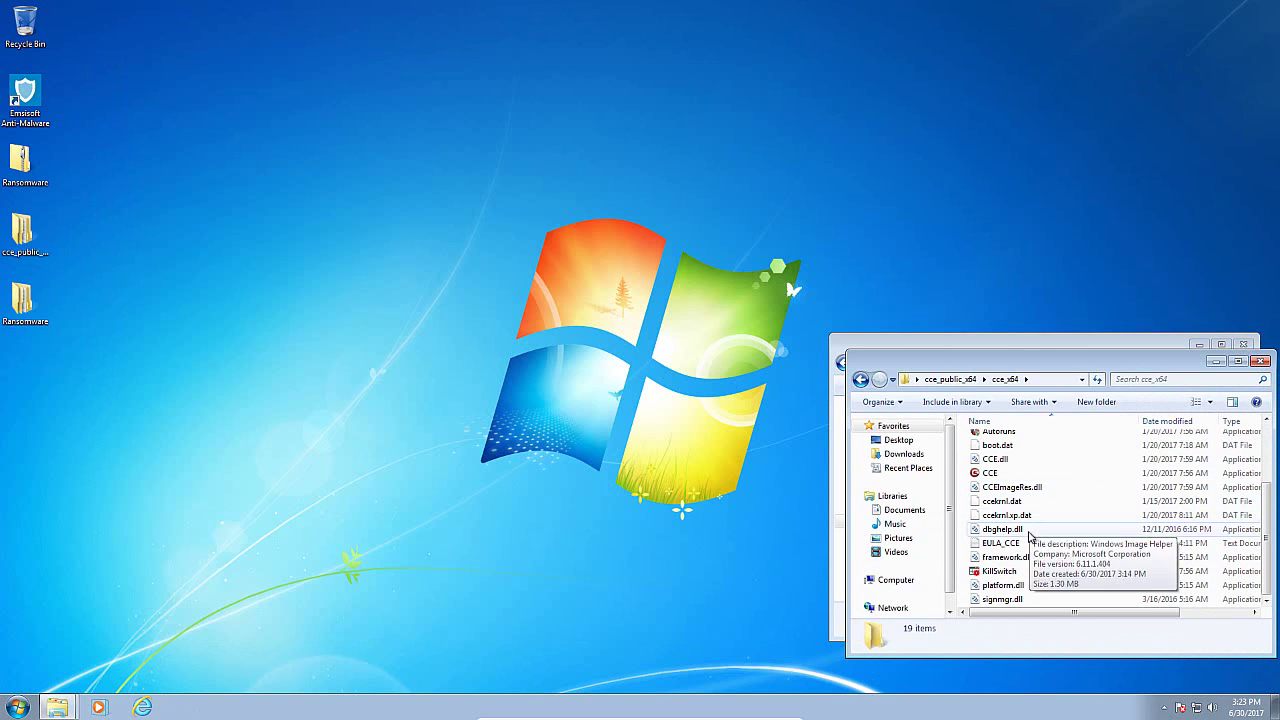
pyautogui.doubleClick(999, 571)
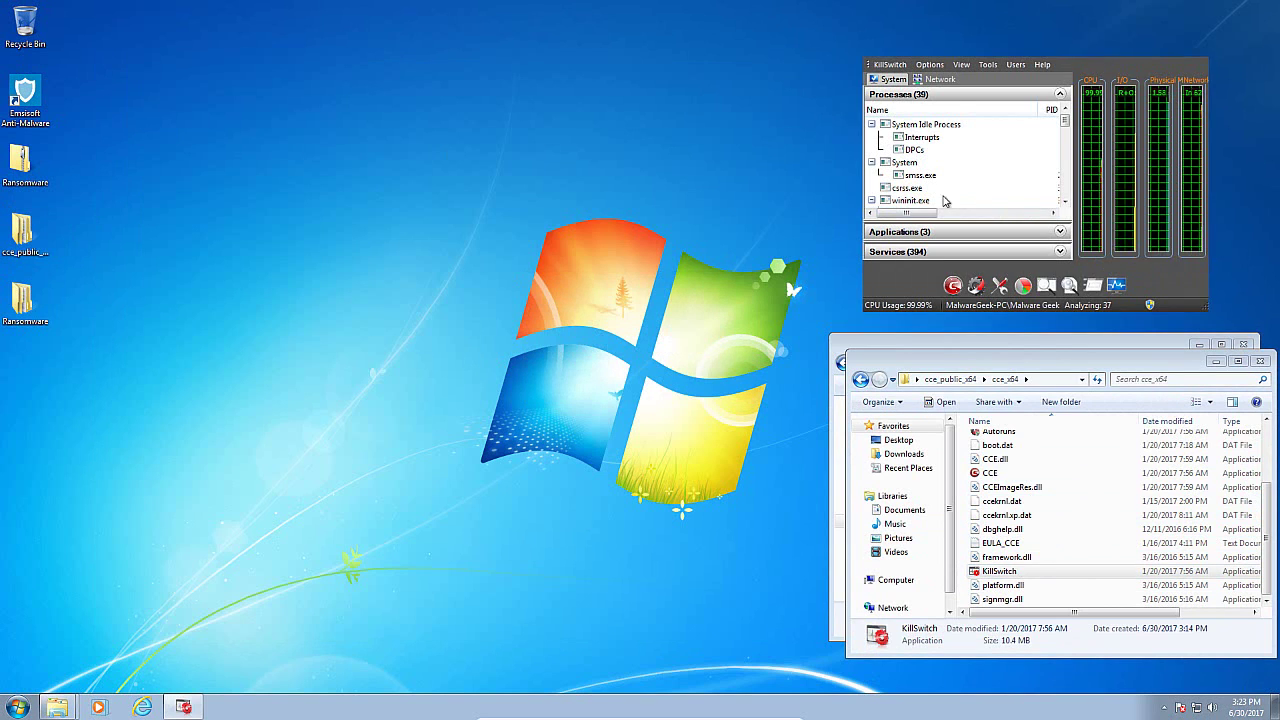
# Set KillSwitch's View to Show Only Untrusted Processes and close the cce_x64 folder window.
pyautogui.click(943, 65)
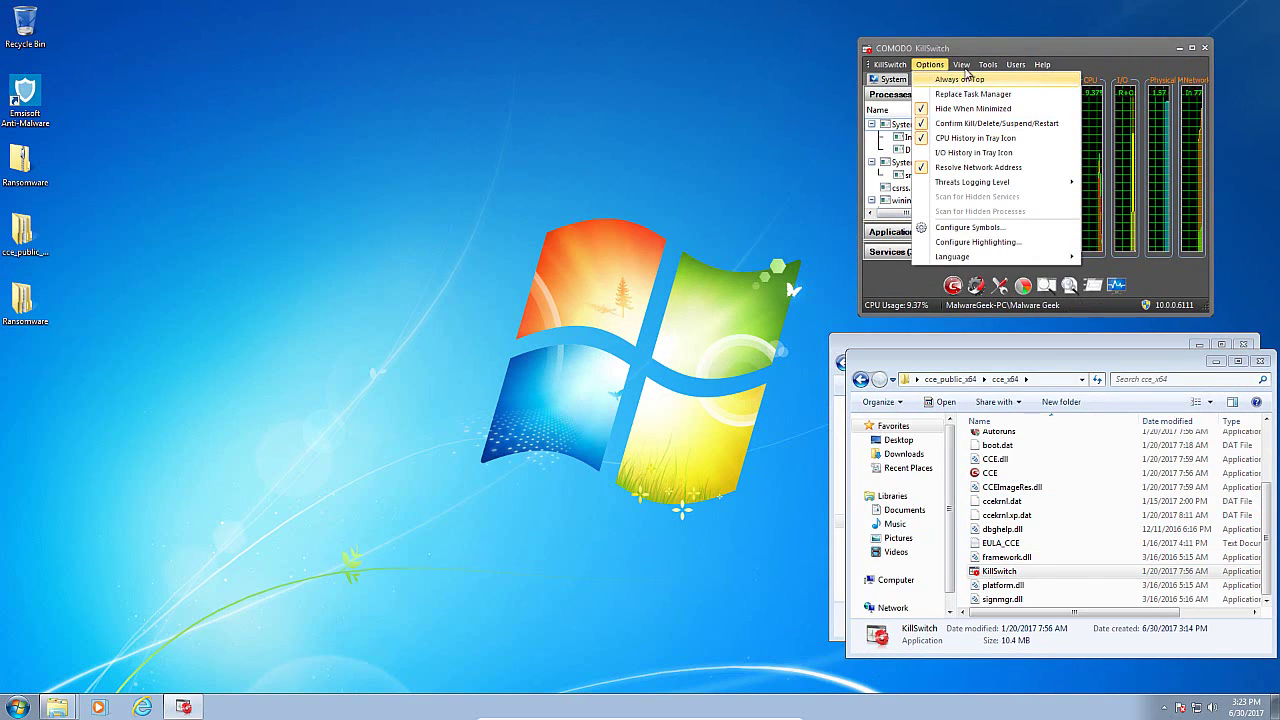
pyautogui.moveTo(961, 65)
pyautogui.click(995, 111)
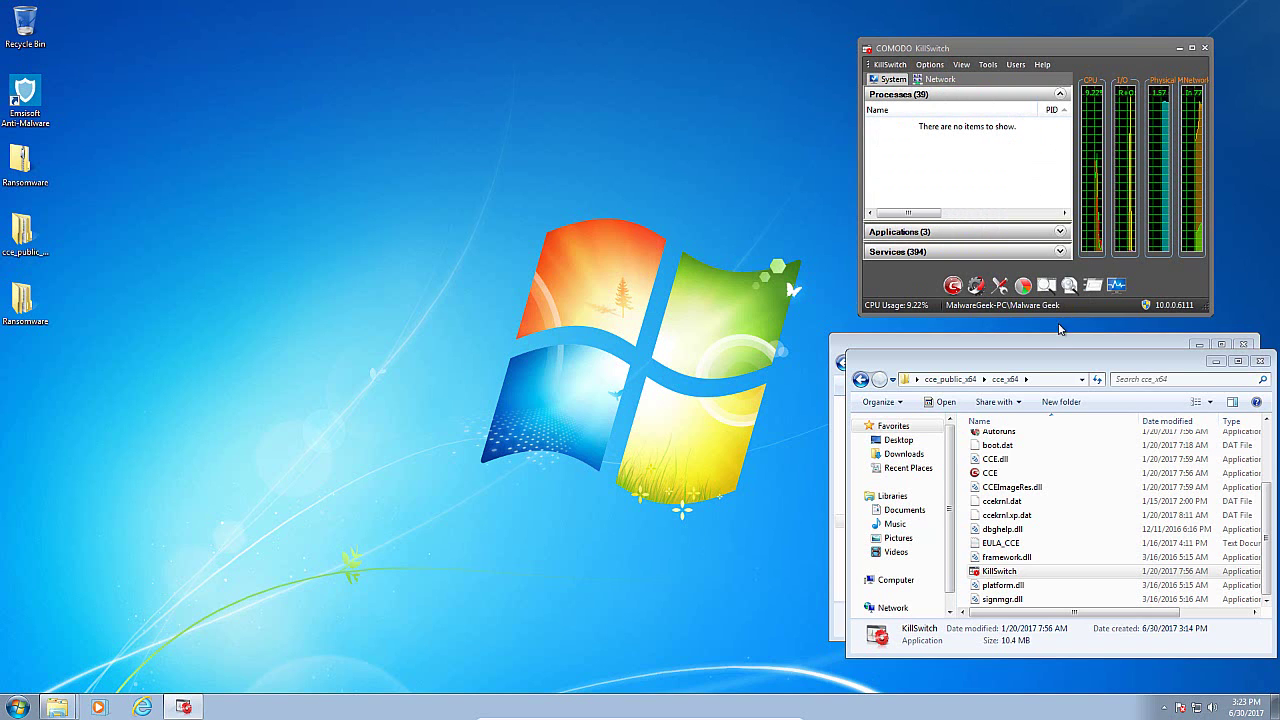
pyautogui.click(1260, 362)
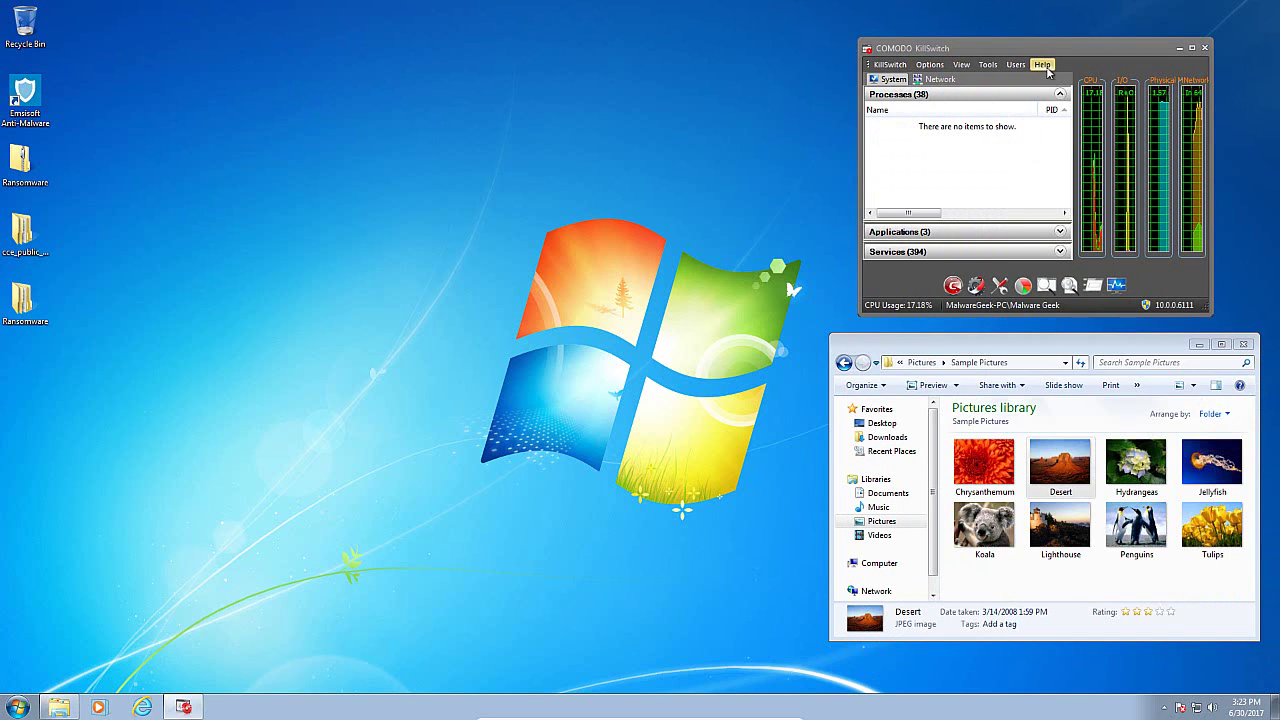
pyautogui.moveTo(1040, 46); pyautogui.dragTo(1064, 53)
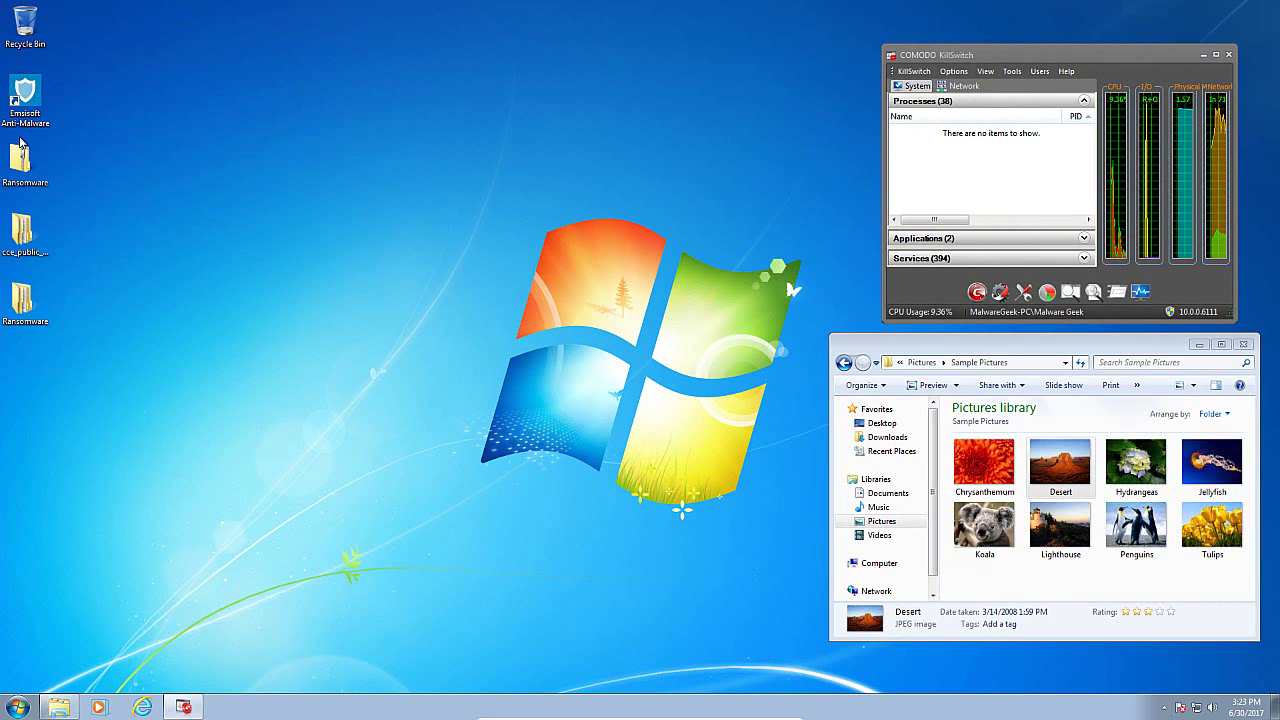
pyautogui.doubleClick(25, 98)
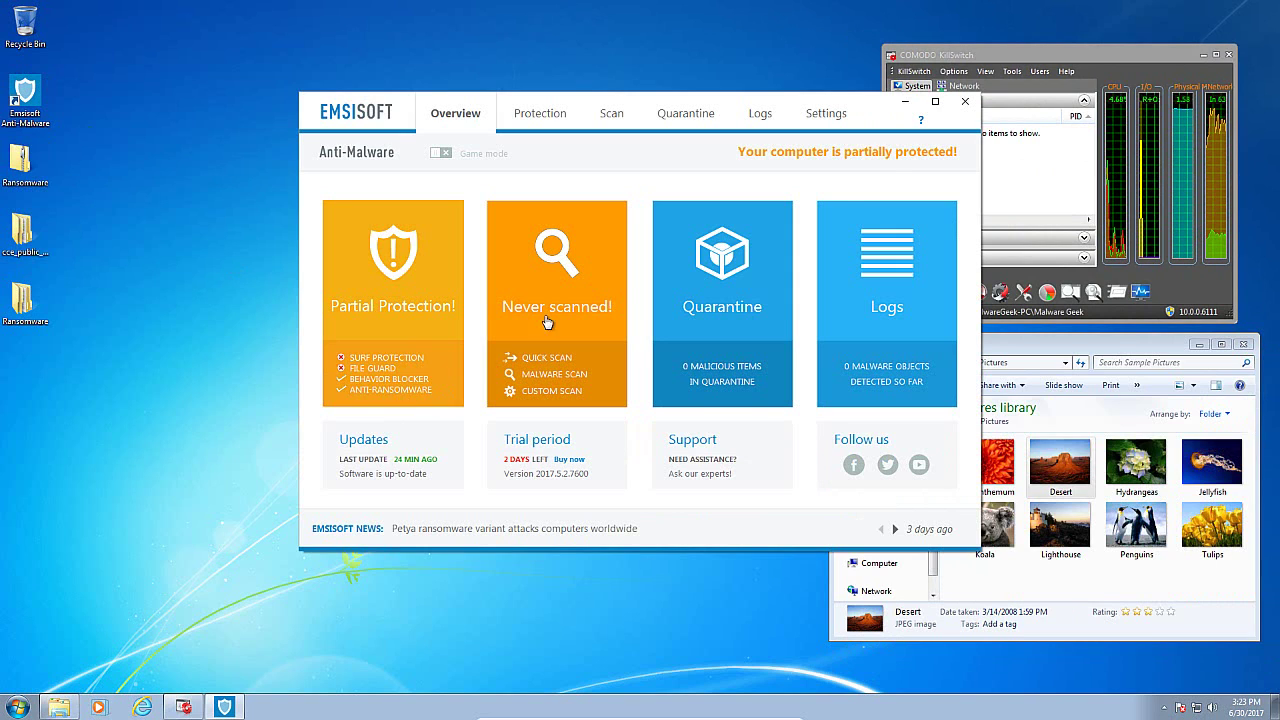
pyautogui.click(966, 103)
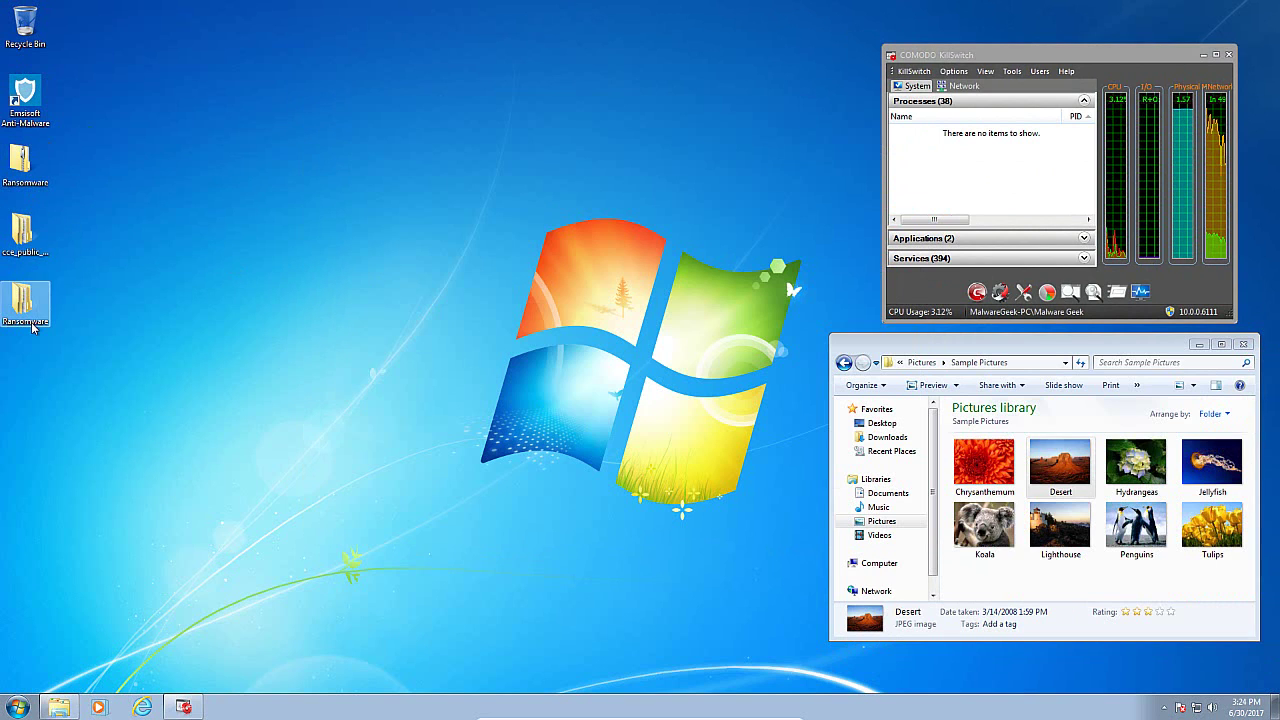
# Open the Ransomware desktop folder's inner Ransomware subfolder and position the window at top centre.
pyautogui.doubleClick(25, 300)
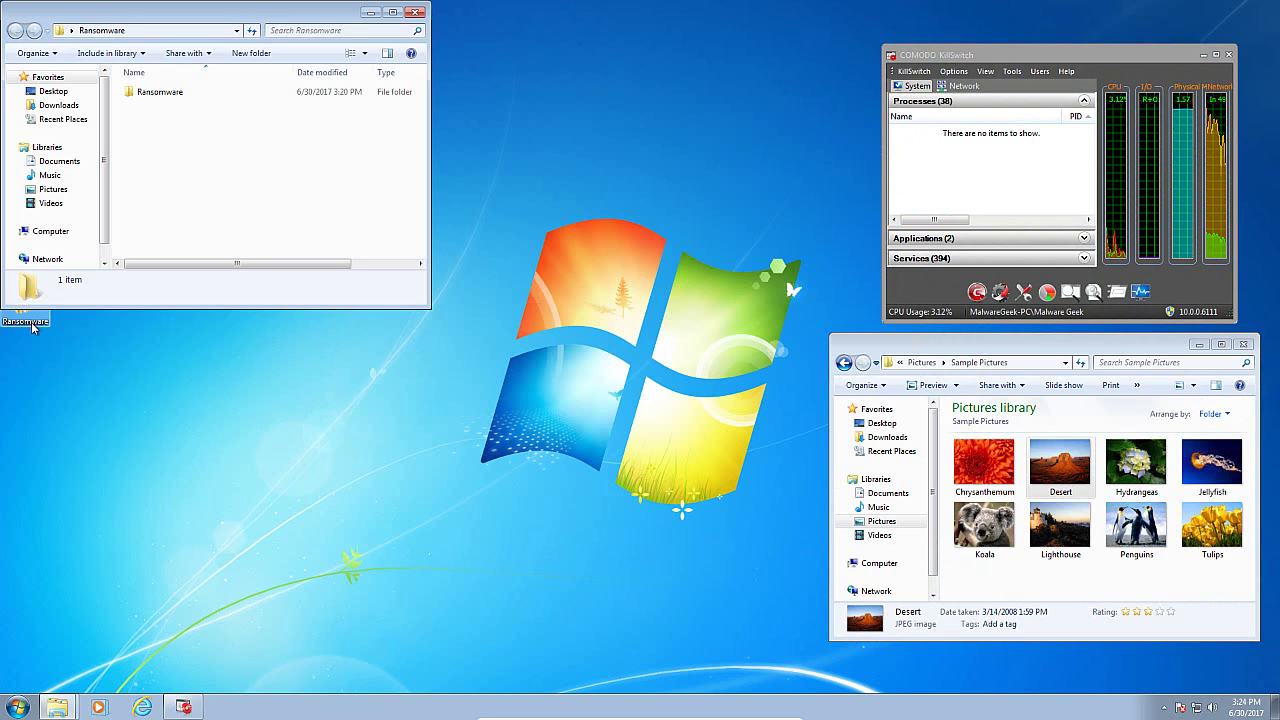
pyautogui.doubleClick(192, 92)
pyautogui.moveTo(196, 14); pyautogui.dragTo(453, 103)
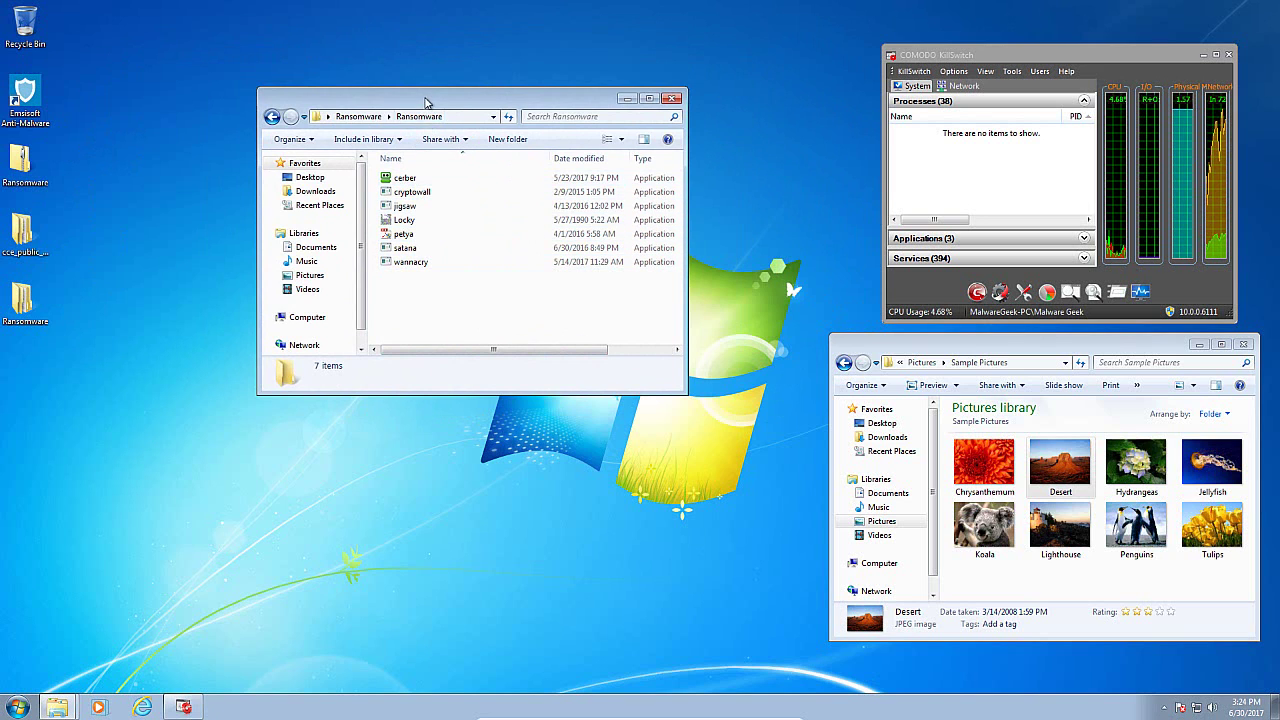
pyautogui.moveTo(432, 102)
pyautogui.mouseDown()
pyautogui.moveTo(498, 23)
pyautogui.moveTo(614, 24)
pyautogui.moveTo(454, 103)
pyautogui.mouseUp()
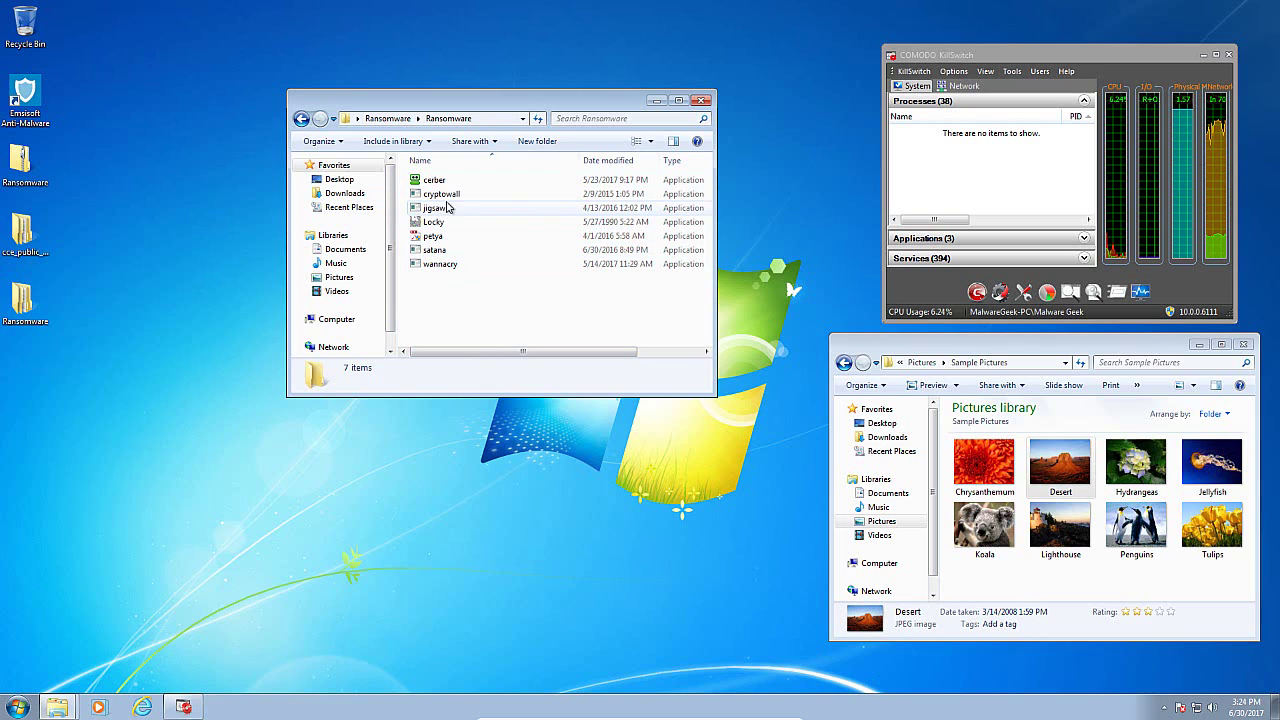
pyautogui.moveTo(450, 213)
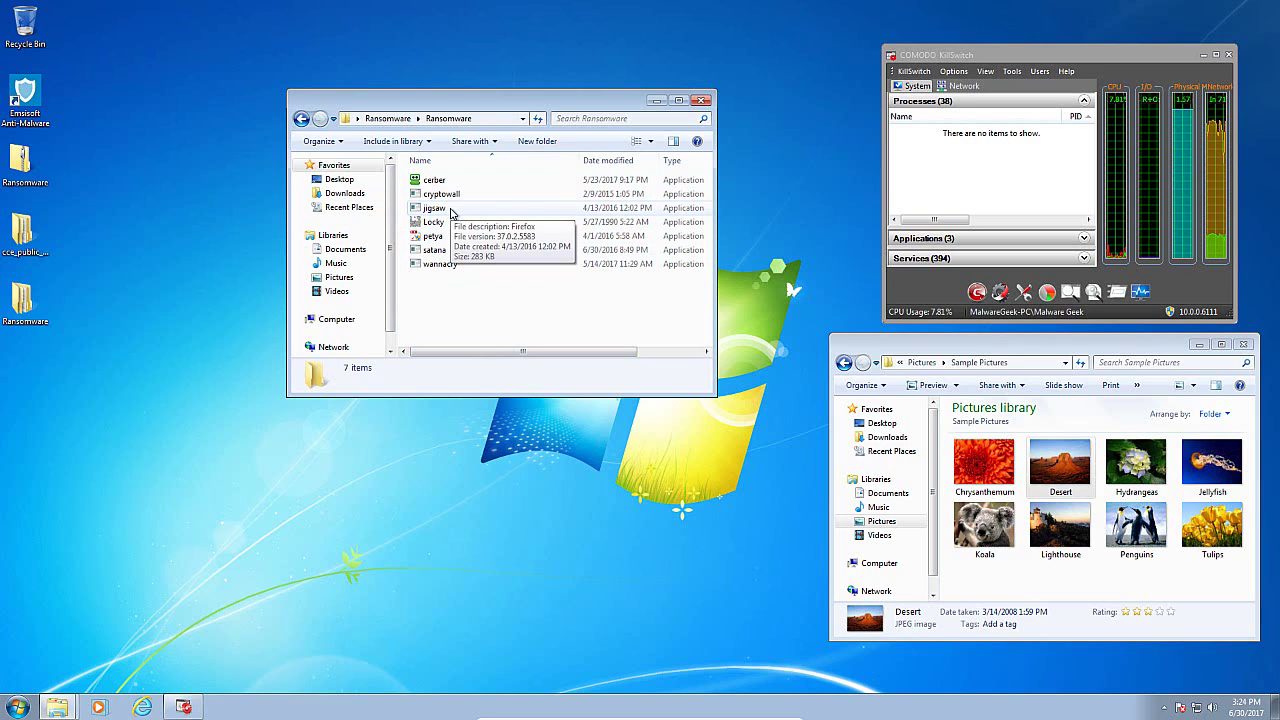
# Run the jigsaw sample and dismiss Emsisoft's quarantine alert.
pyautogui.doubleClick(450, 210)
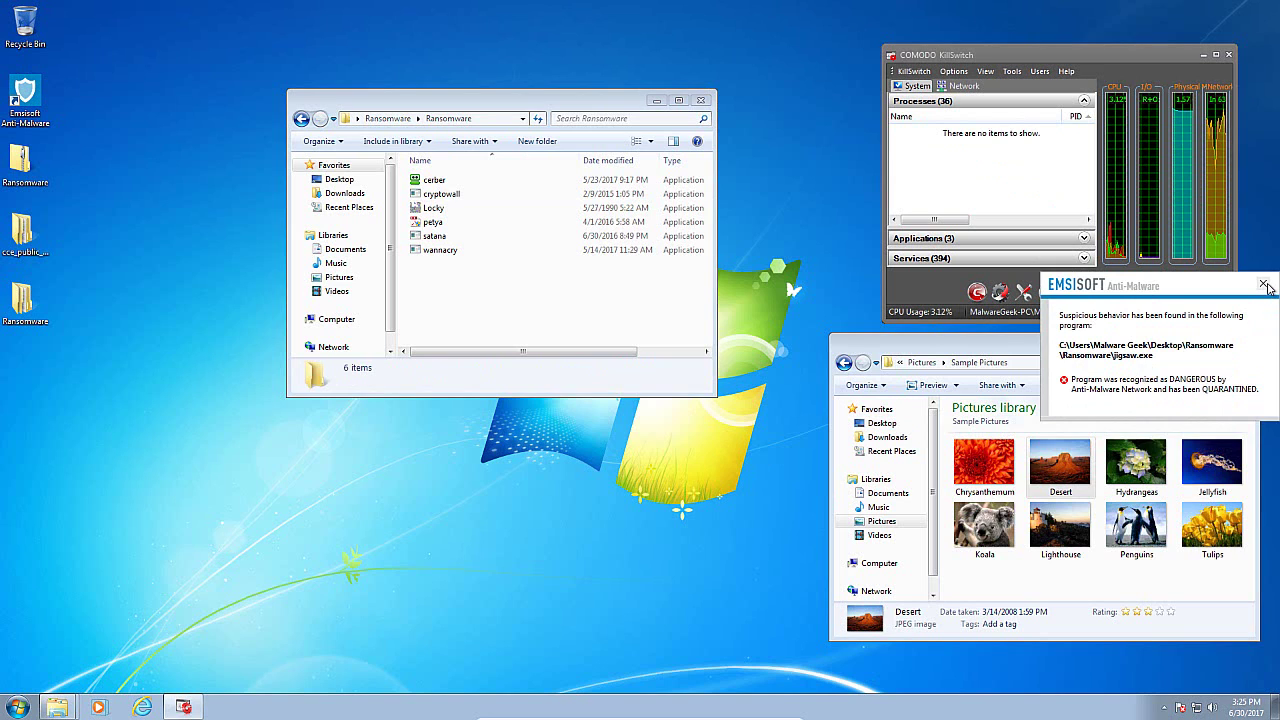
pyautogui.click(1265, 287)
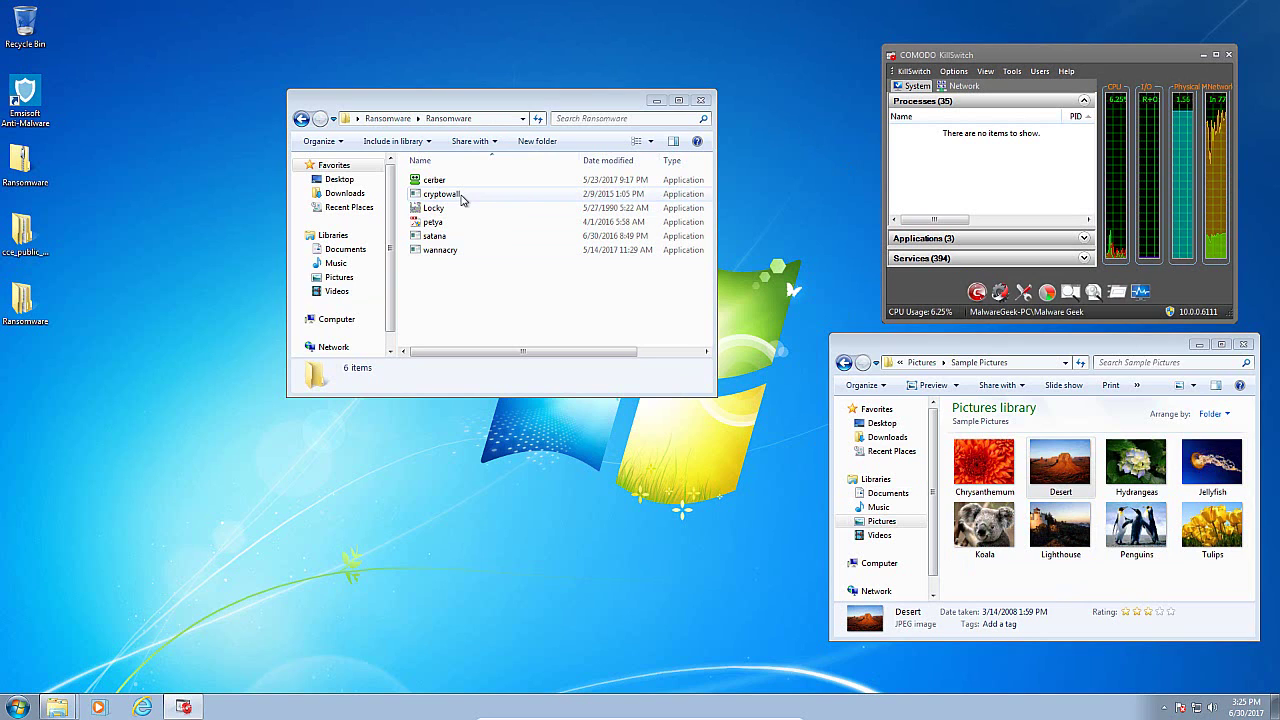
# Run the cryptowall sample and dismiss Emsisoft's suspicious-behaviour alert.
pyautogui.doubleClick(462, 197)
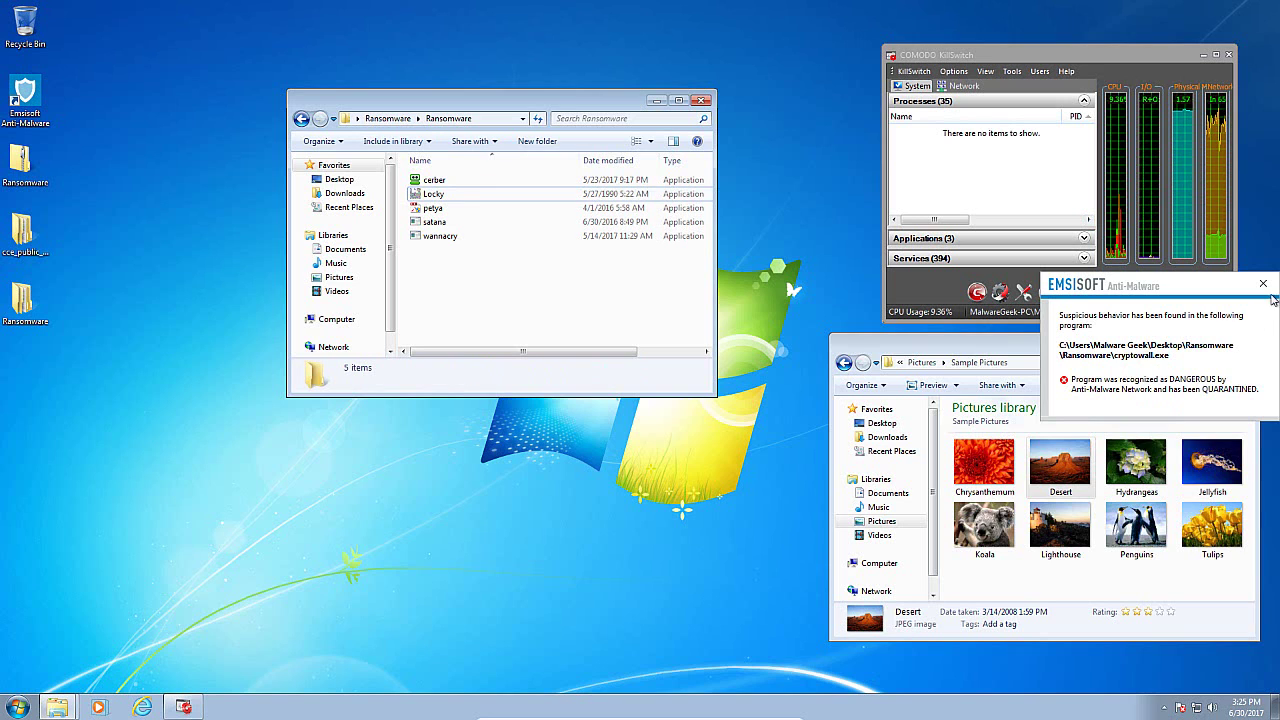
pyautogui.click(1263, 285)
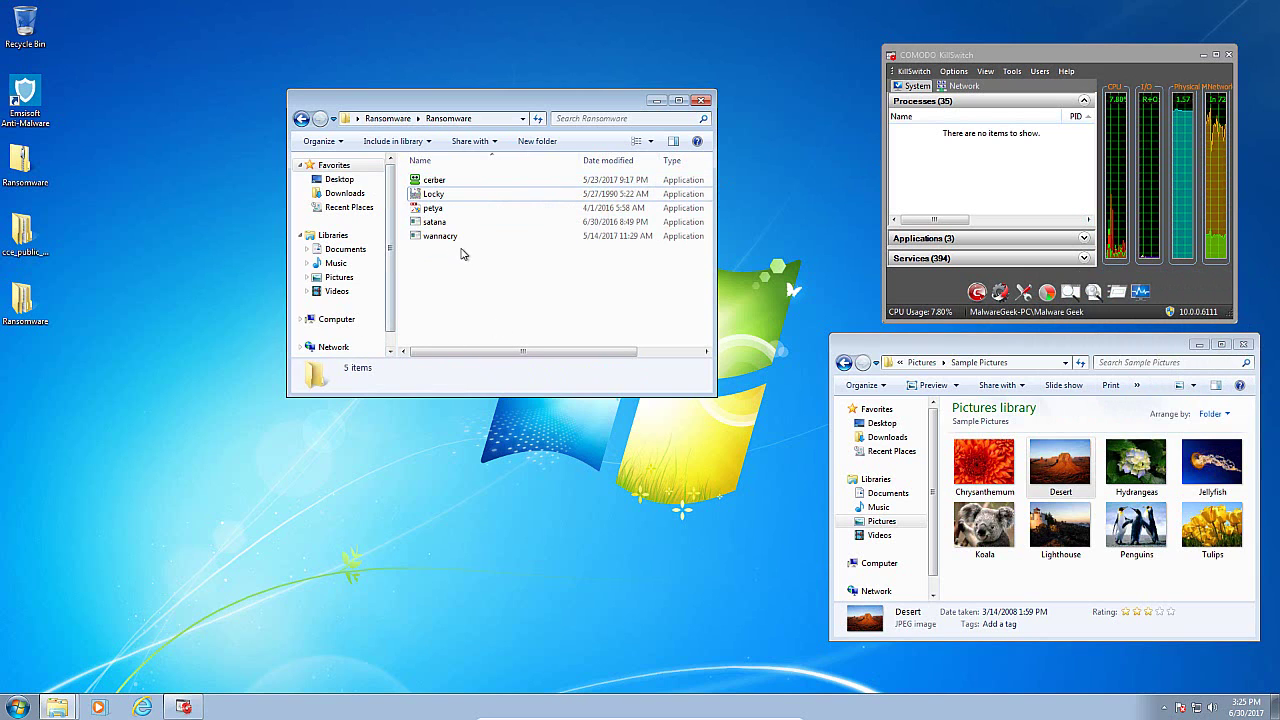
# Run the Locky sample and resize KillSwitch's Rating column to watch Locky.exe flagged red.
pyautogui.doubleClick(434, 196)
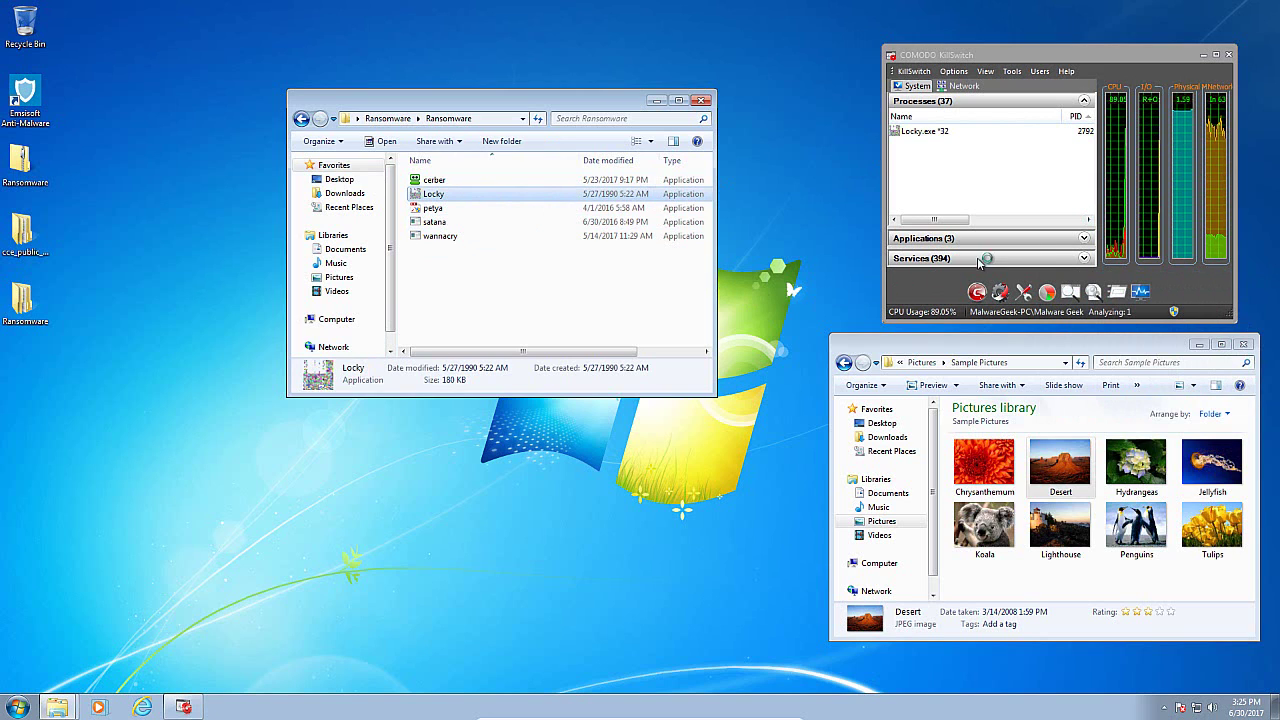
pyautogui.moveTo(962, 217); pyautogui.dragTo(988, 217)
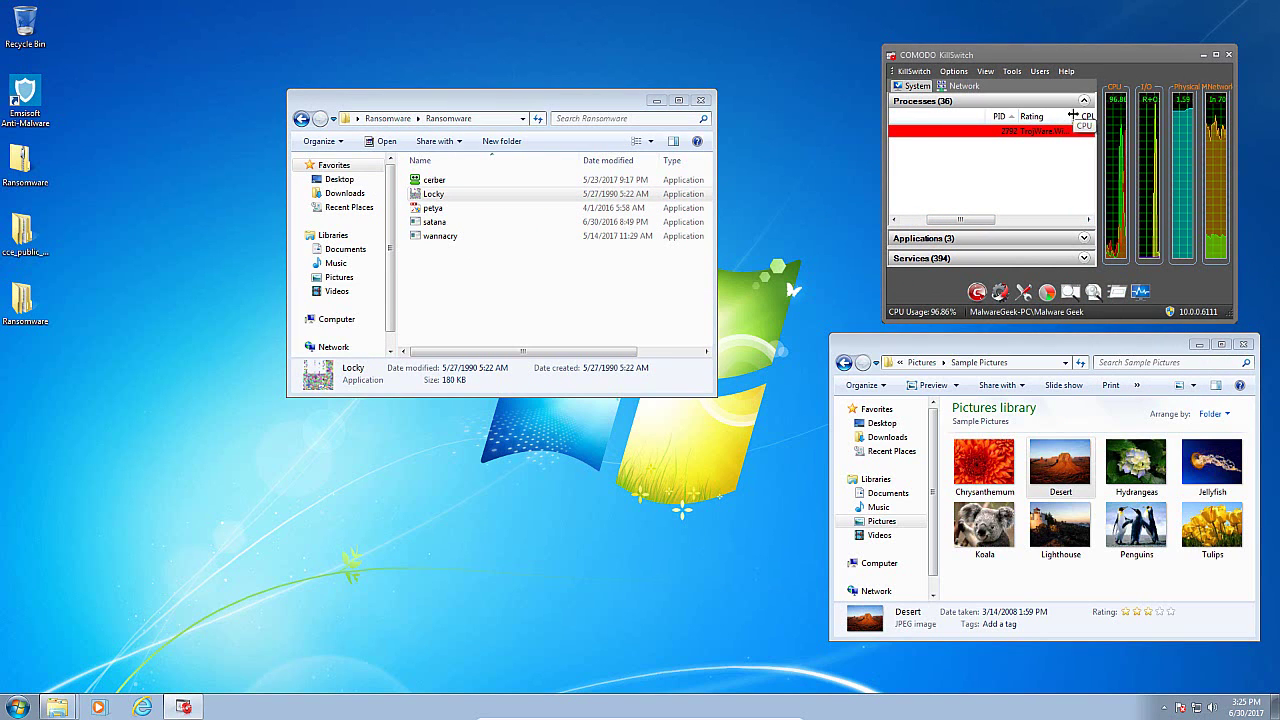
pyautogui.moveTo(1082, 116); pyautogui.dragTo(1098, 117)
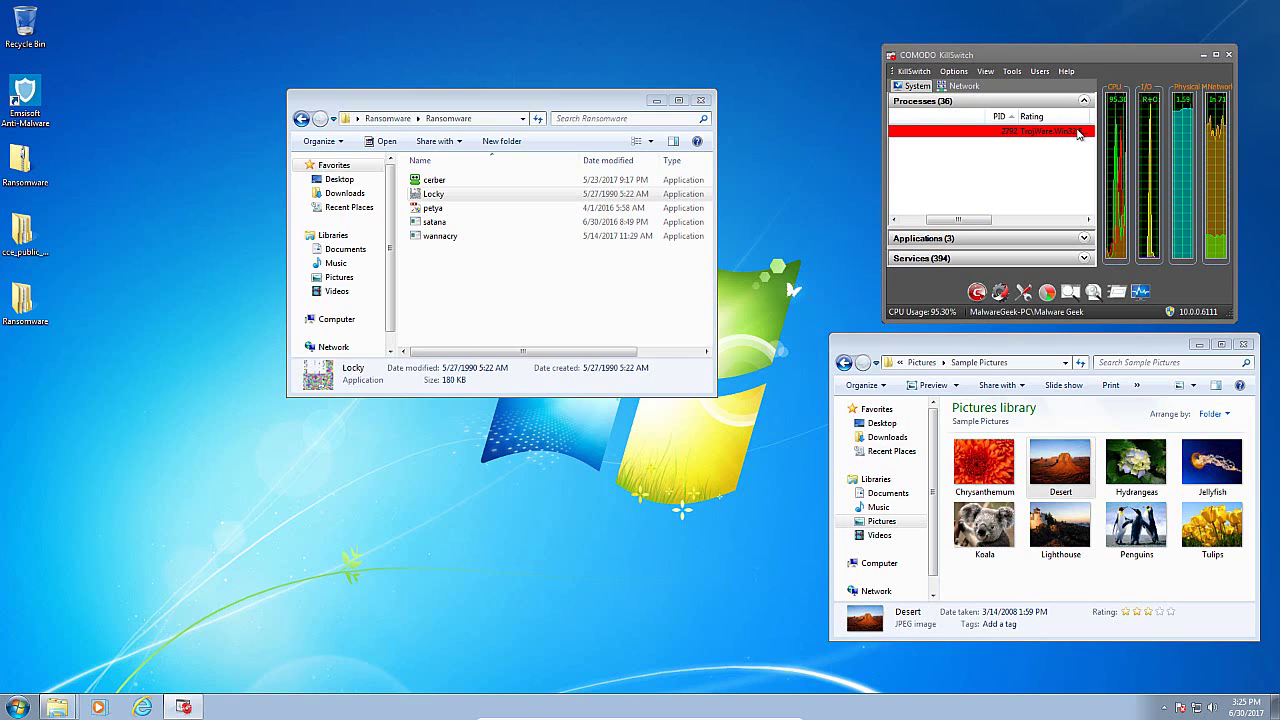
pyautogui.moveTo(1093, 120); pyautogui.dragTo(1078, 118)
pyautogui.moveTo(958, 219); pyautogui.dragTo(932, 219)
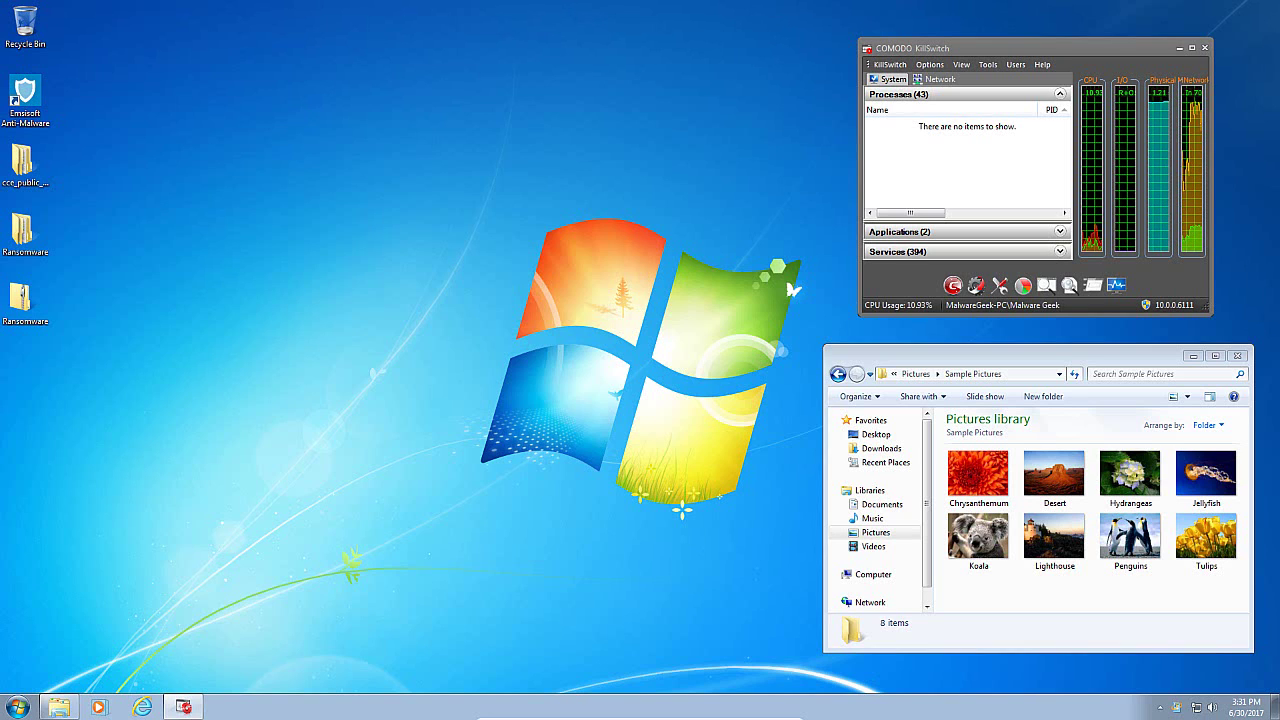
# Reopen the Ransomware folder, run the satana sample, and dismiss its quarantine notice.
pyautogui.click(418, 324)
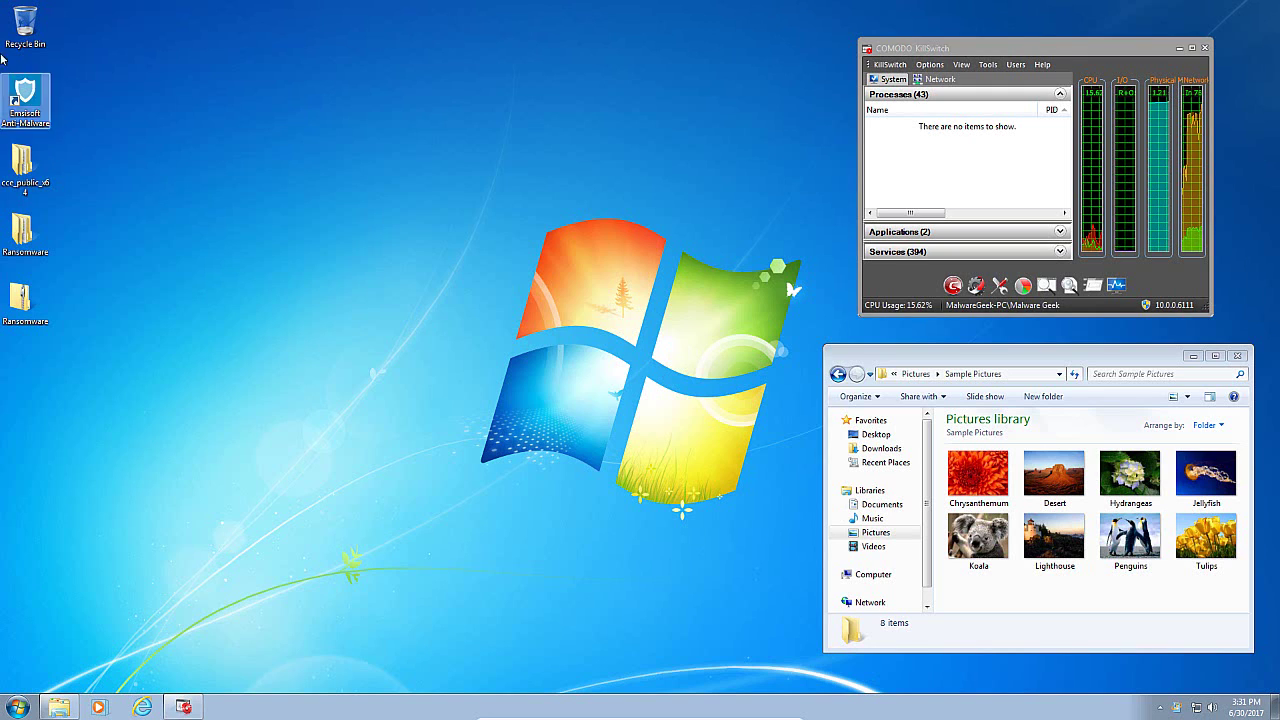
pyautogui.doubleClick(25, 240)
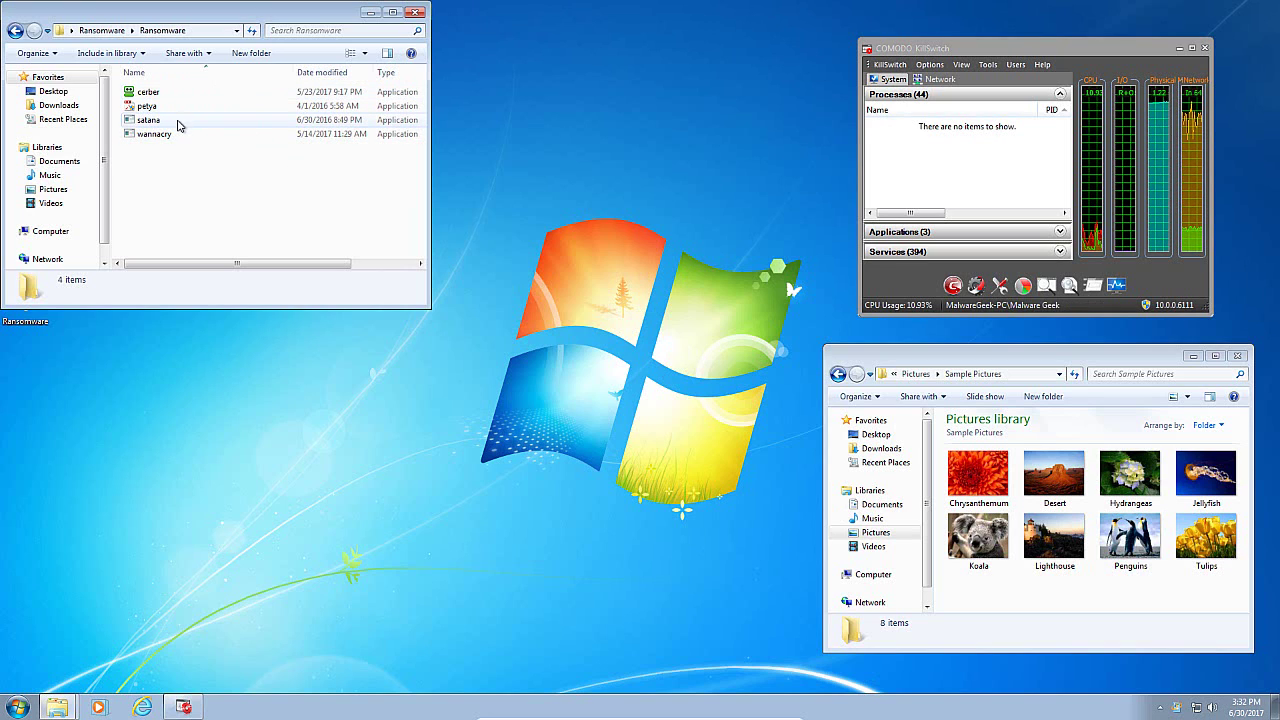
pyautogui.doubleClick(180, 121)
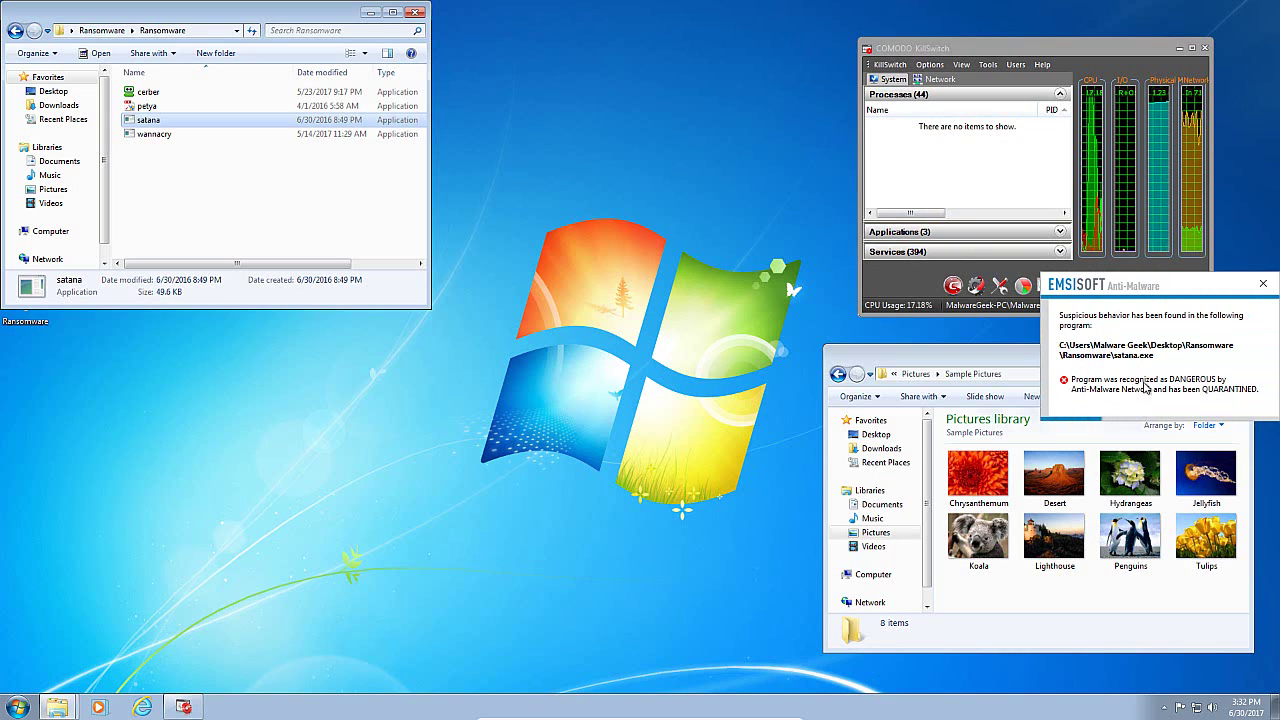
pyautogui.click(1262, 288)
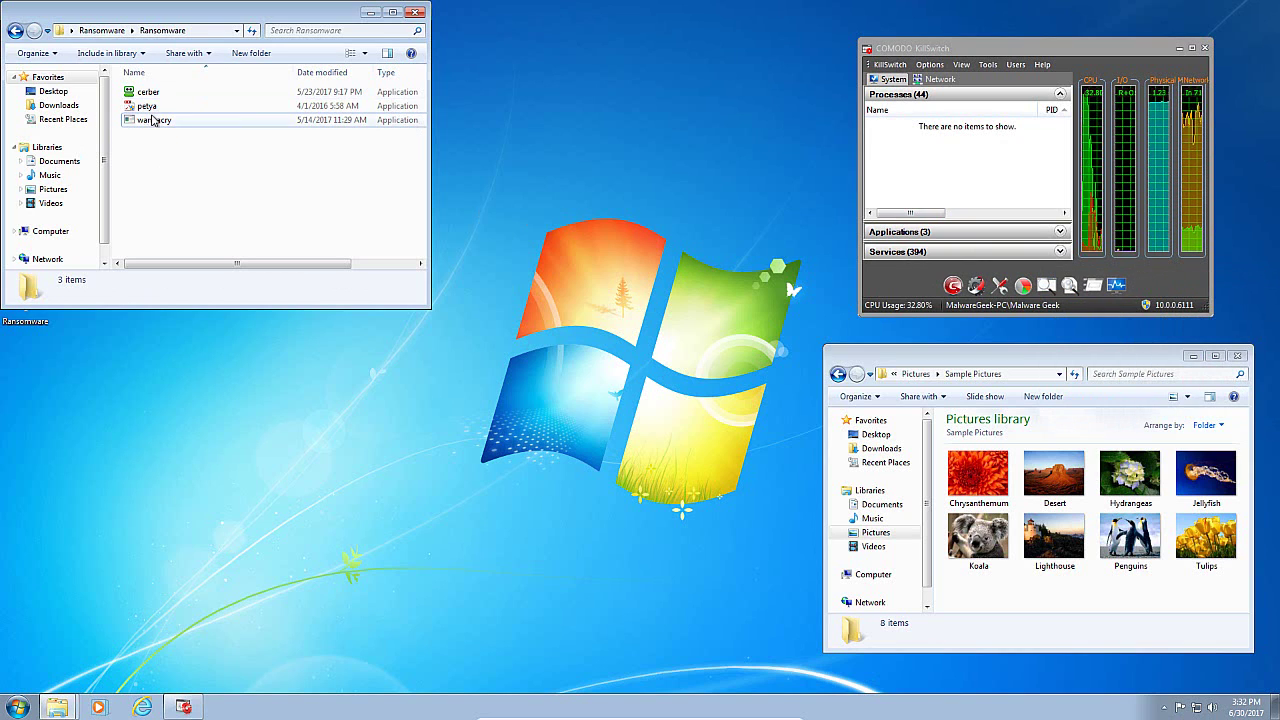
pyautogui.moveTo(210, 122)
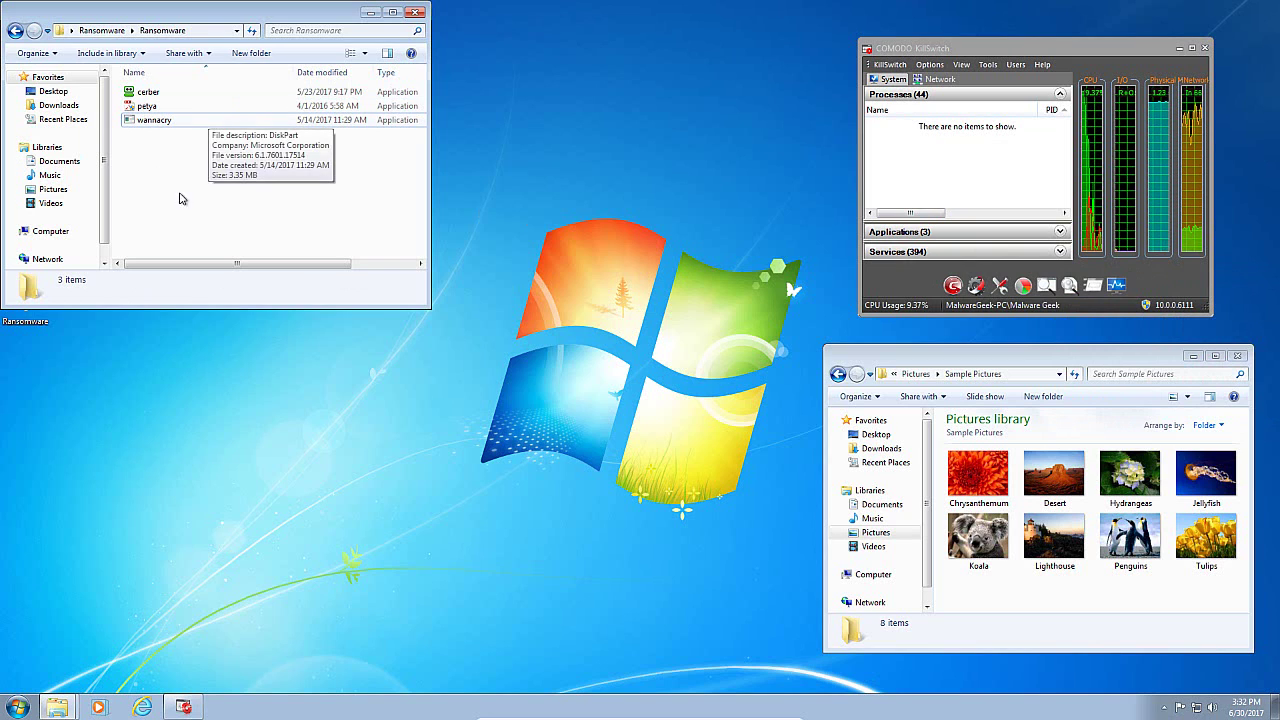
pyautogui.moveTo(176, 110)
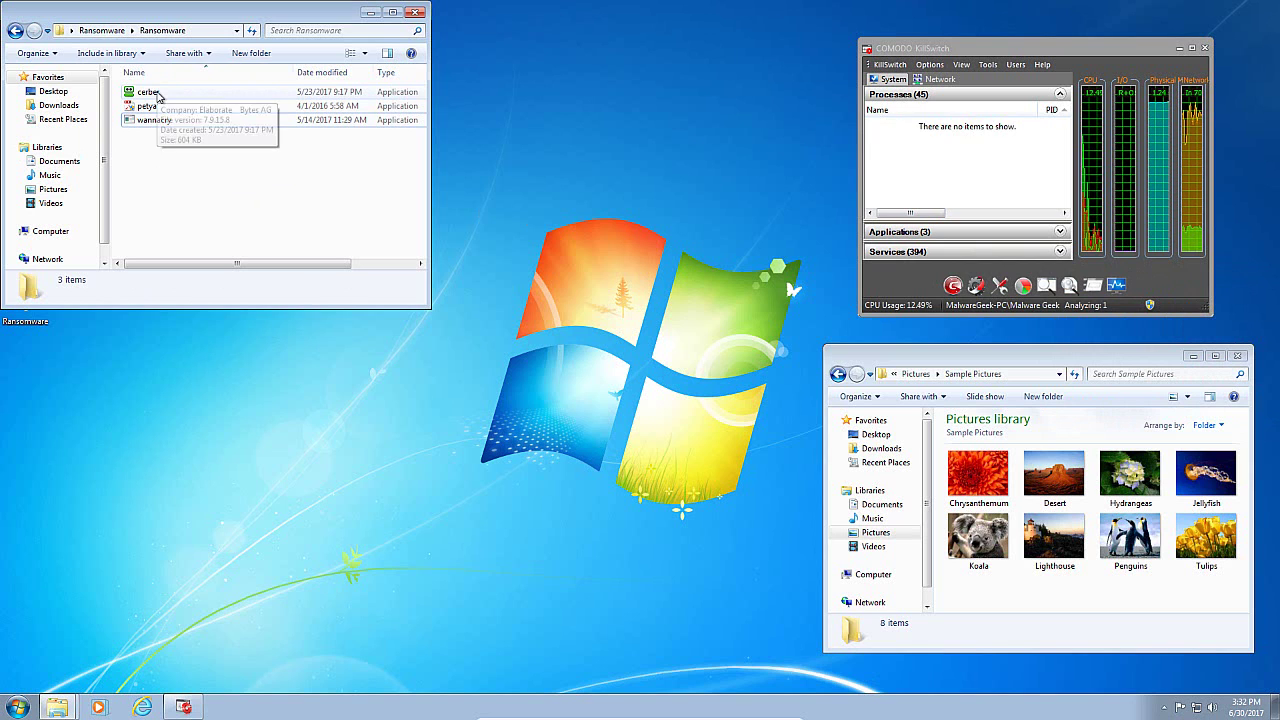
# Run the cerber sample, check cerber.exe in KillSwitch, and dismiss the quarantine notice.
pyautogui.moveTo(193, 10); pyautogui.dragTo(566, 39)
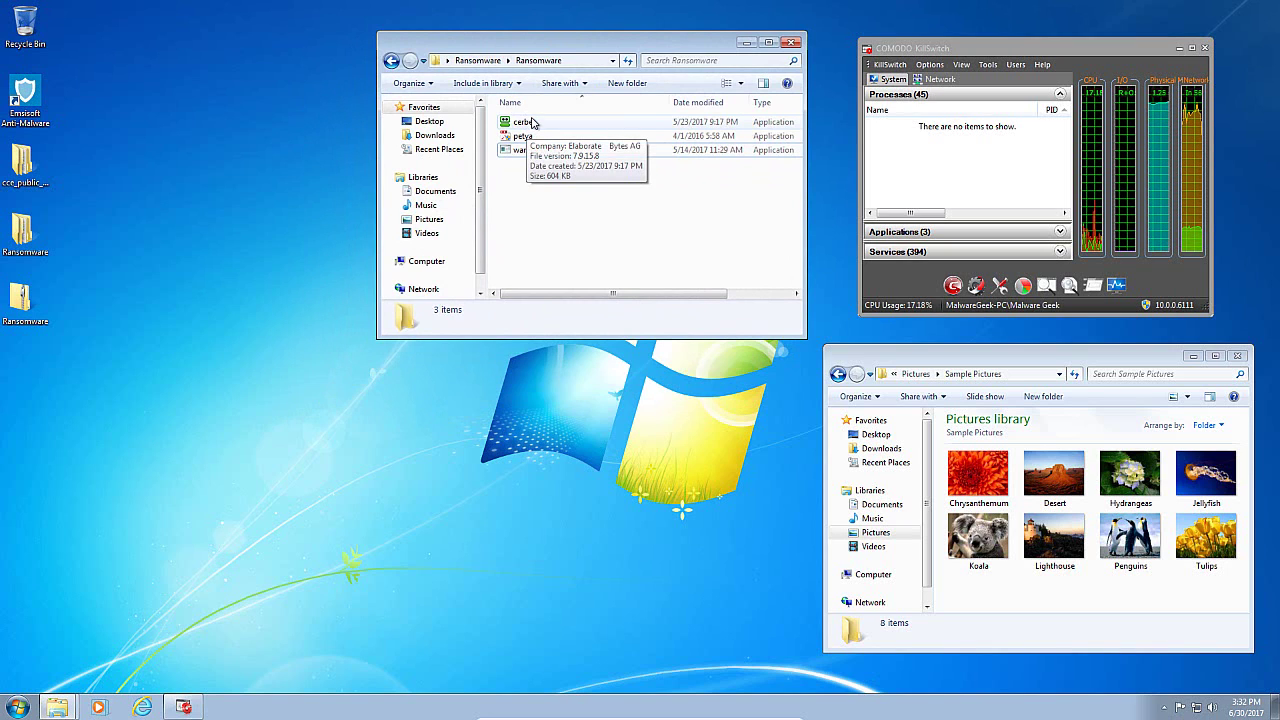
pyautogui.doubleClick(531, 122)
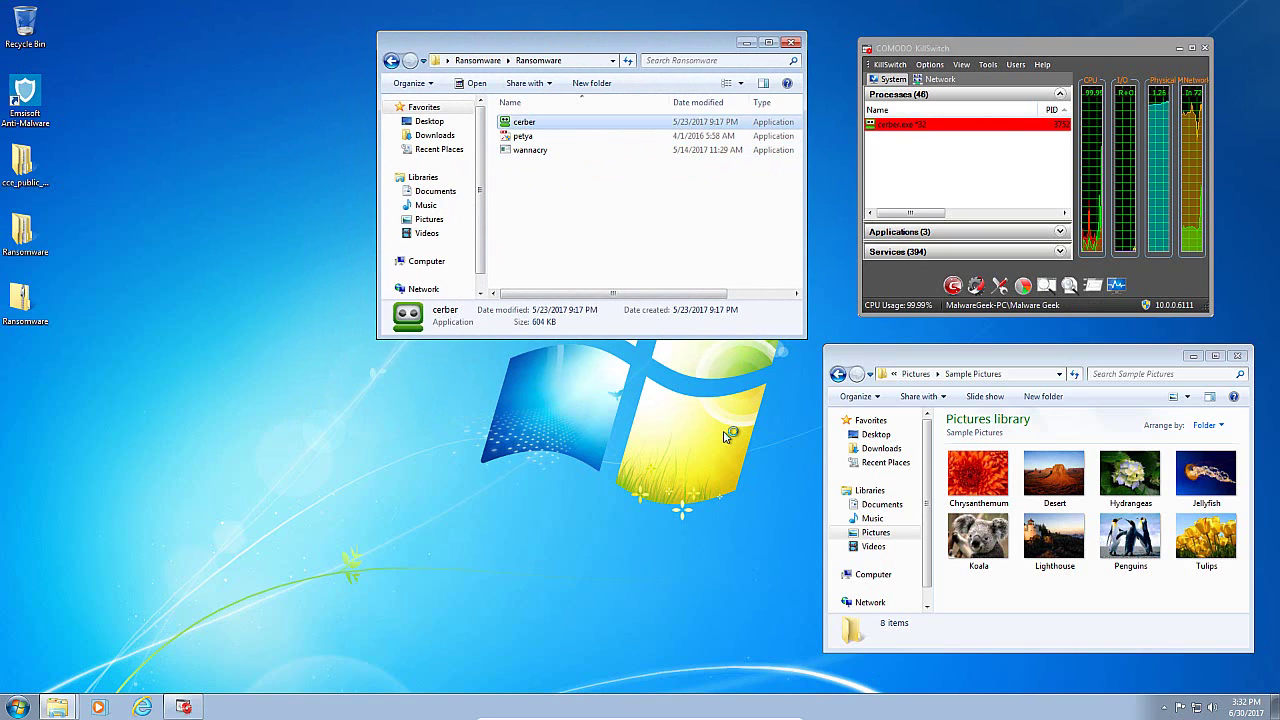
pyautogui.click(1003, 140)
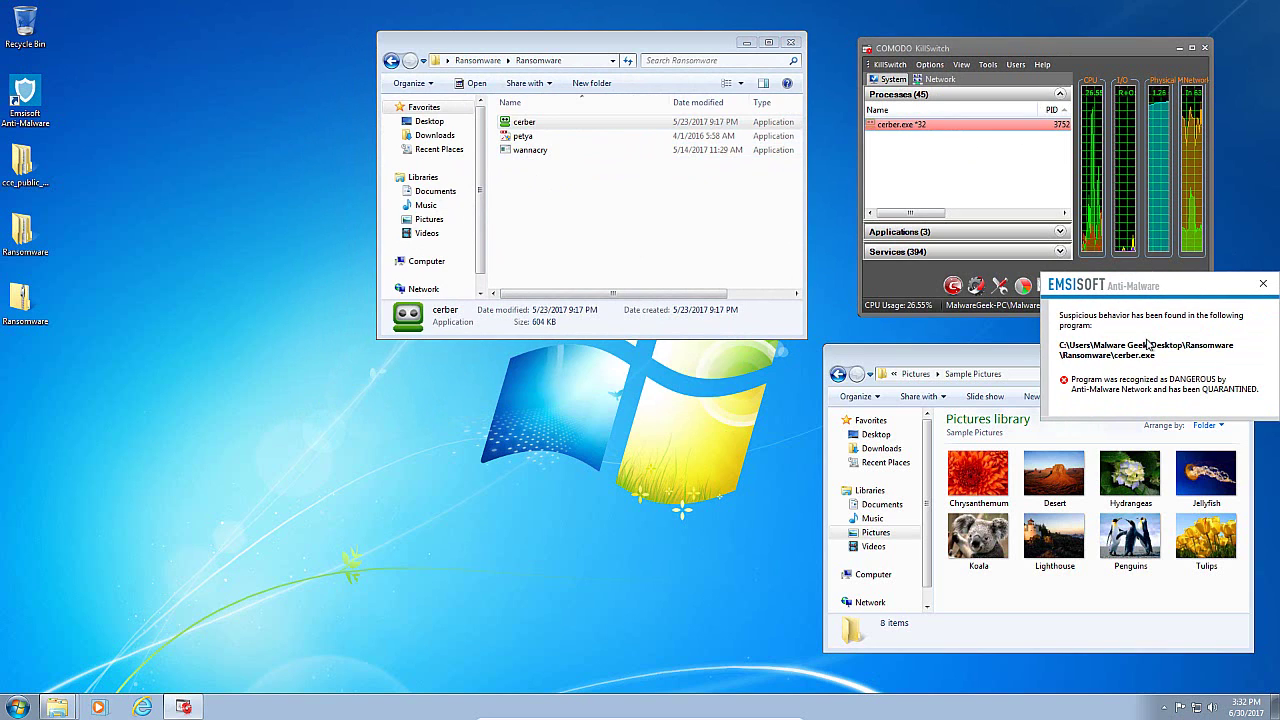
pyautogui.click(1263, 285)
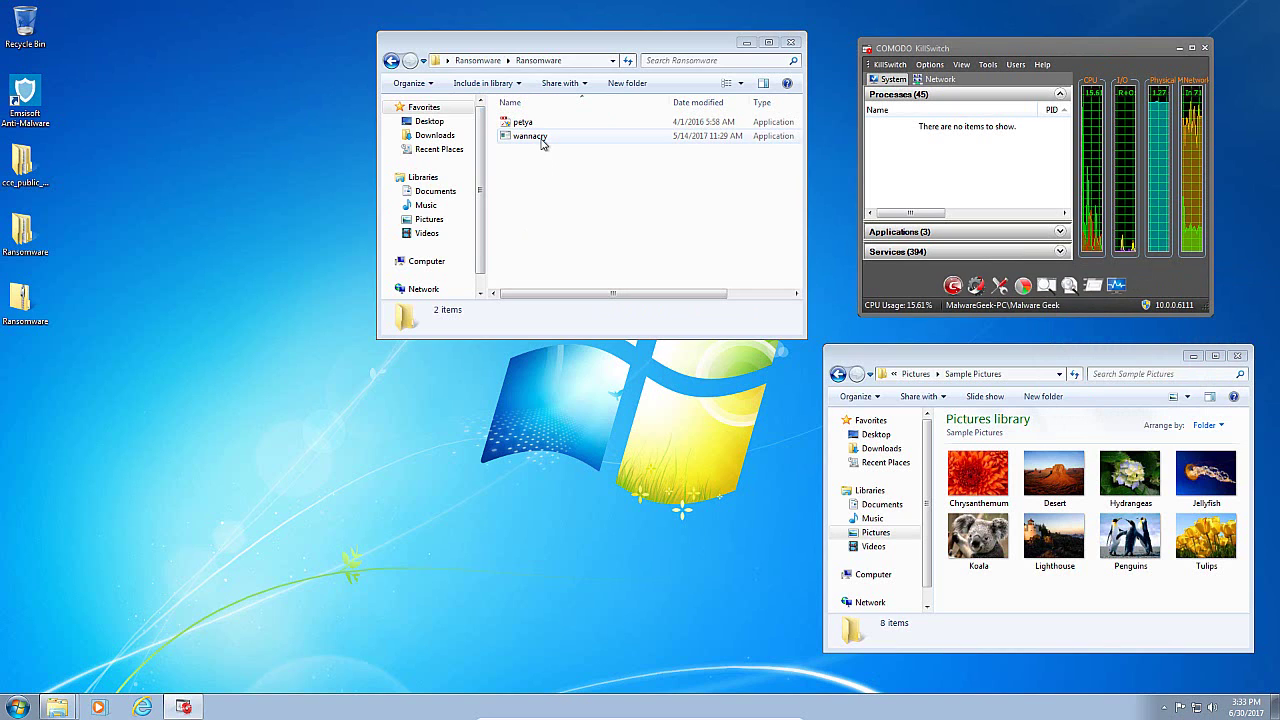
# Run the wannacry sample and dismiss Emsisoft's quarantine notice.
pyautogui.click(541, 143)
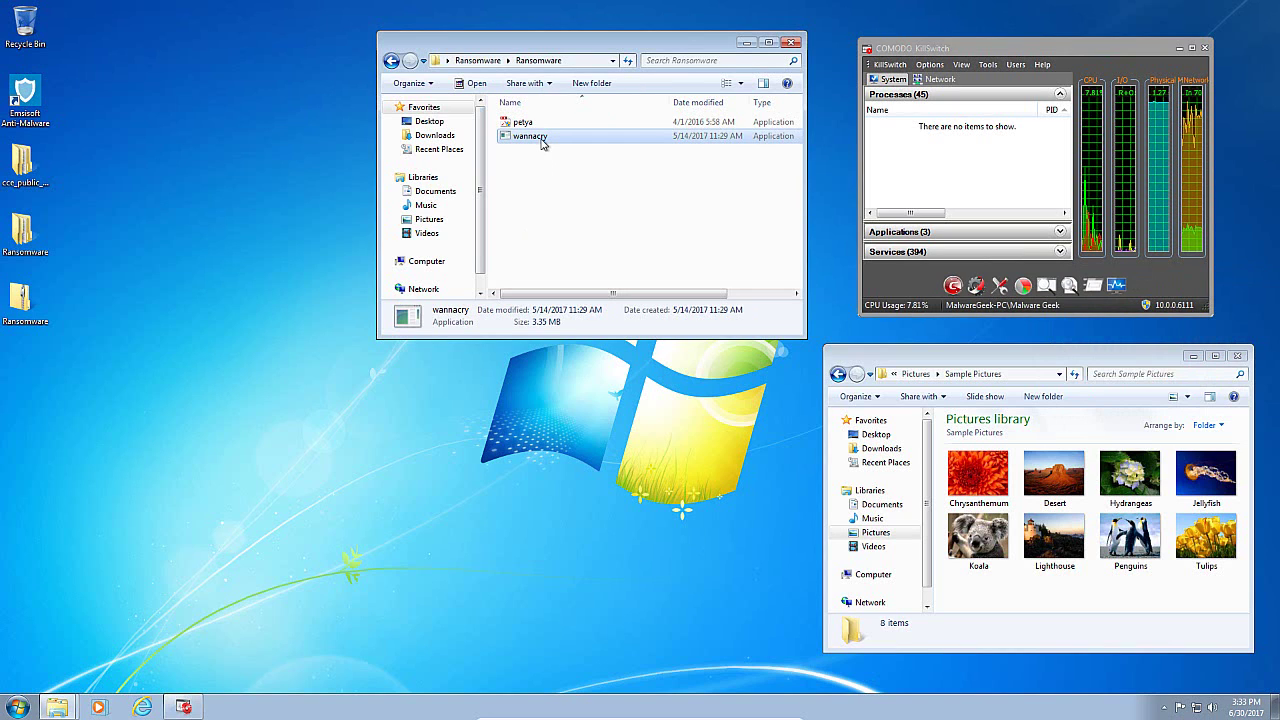
pyautogui.doubleClick(541, 143)
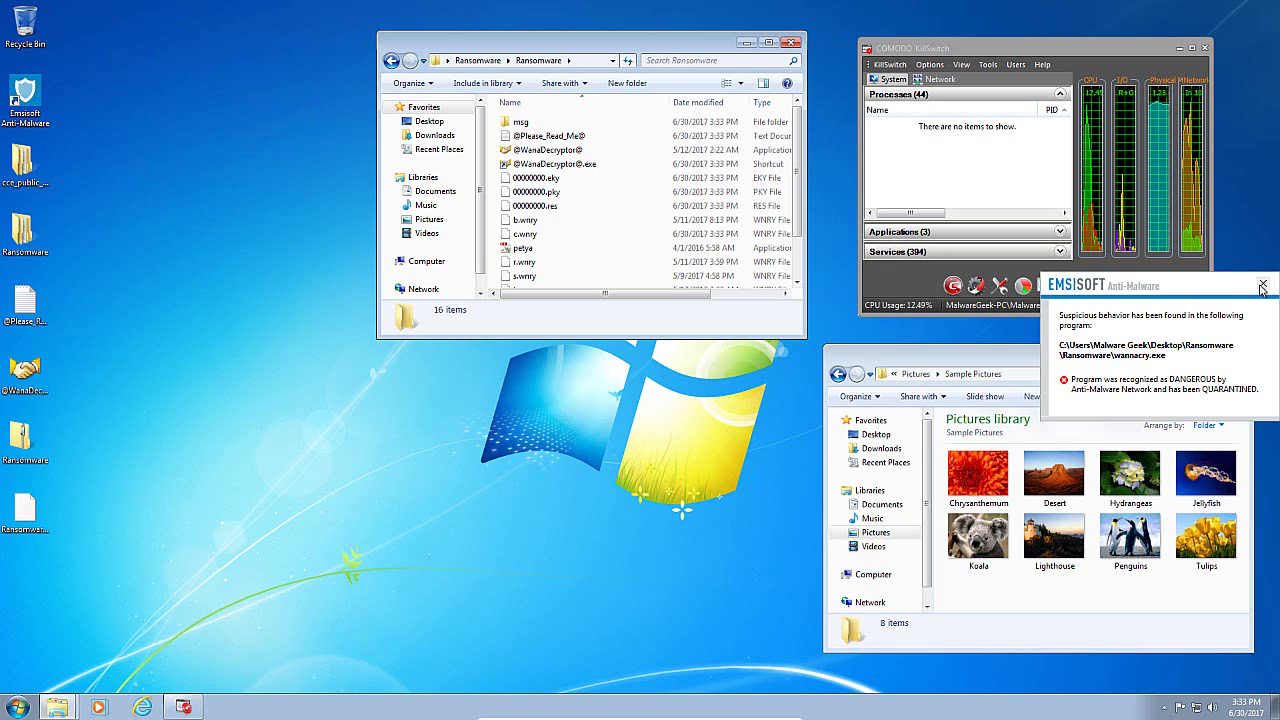
pyautogui.click(1262, 287)
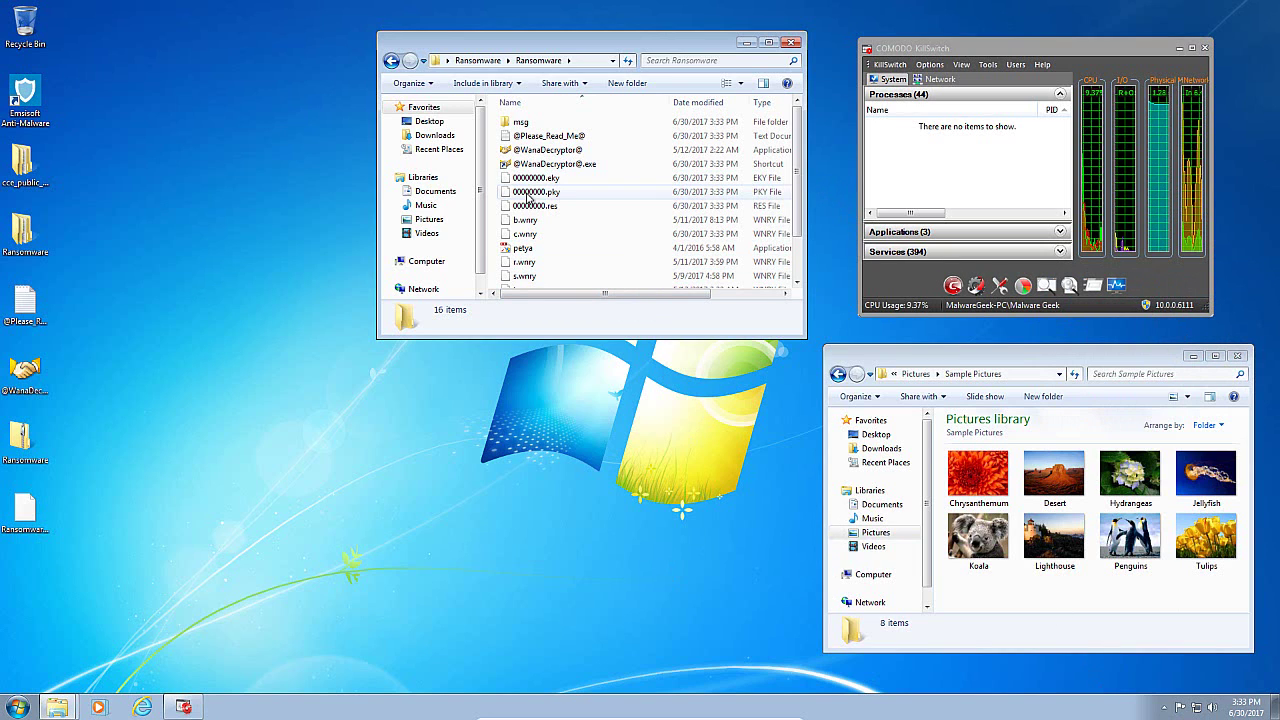
# Scroll through the 16 items wannacry dropped into the Ransomware folder, including .wnry files.
pyautogui.moveTo(800, 148); pyautogui.dragTo(798, 190)
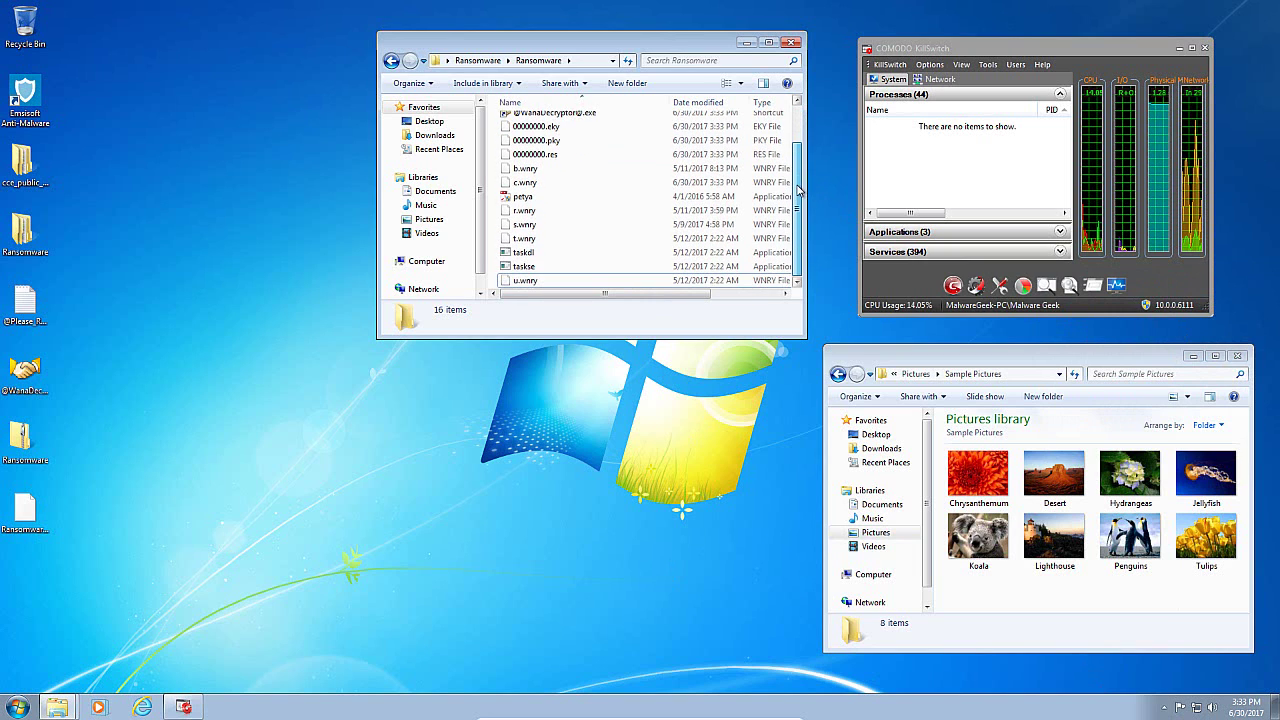
pyautogui.scroll(2, 798, 207)
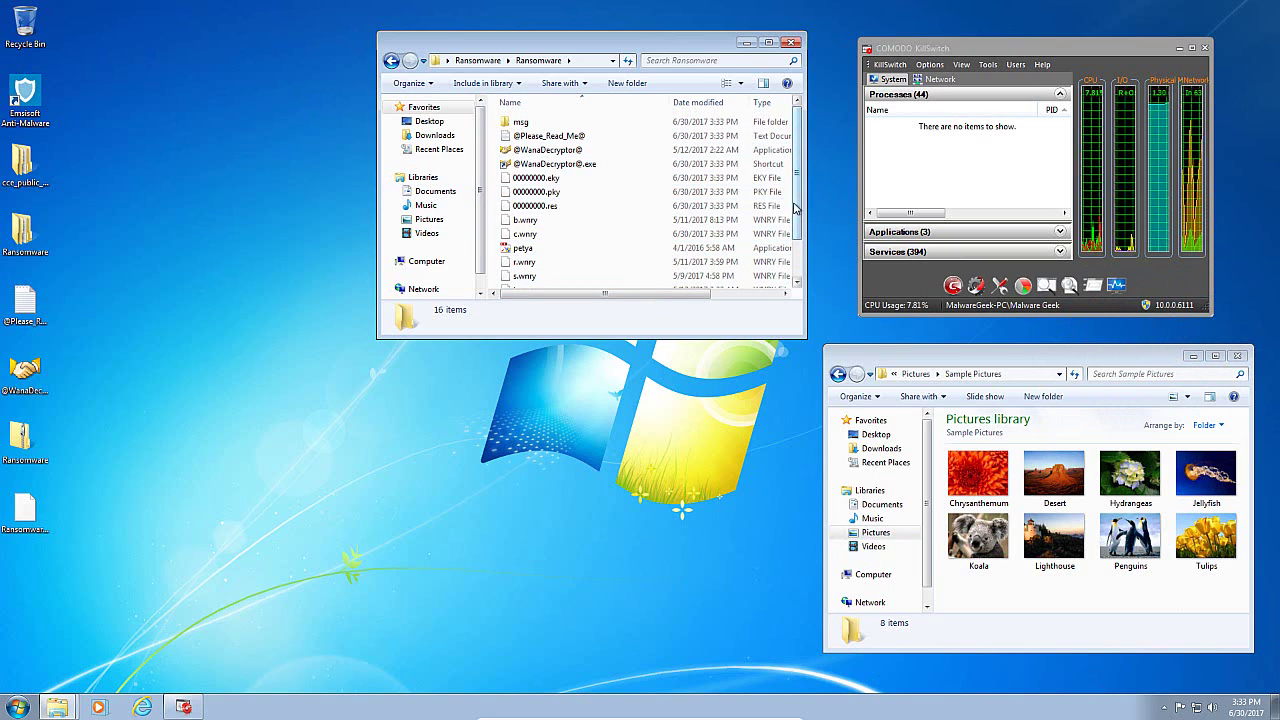
pyautogui.scroll(-1, 804, 222)
pyautogui.scroll(-2, 804, 222)
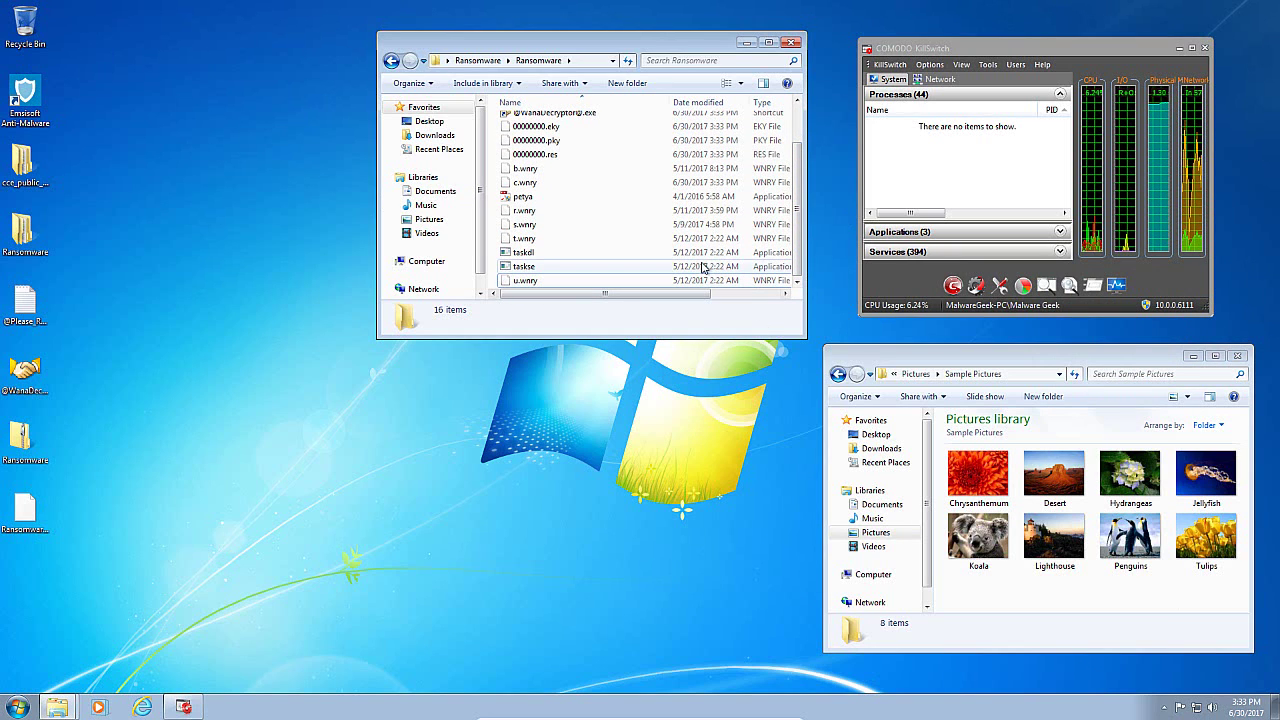
pyautogui.scroll(1, 800, 216)
pyautogui.scroll(2, 800, 216)
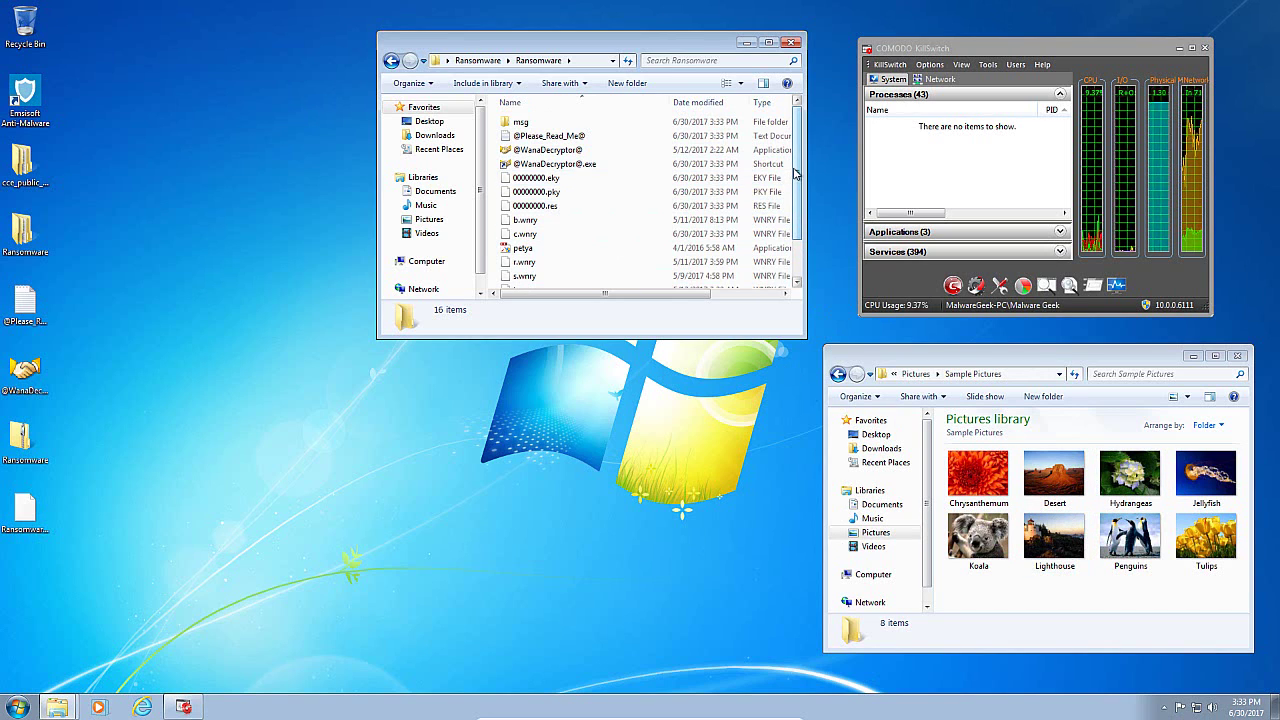
pyautogui.scroll(-2, 793, 174)
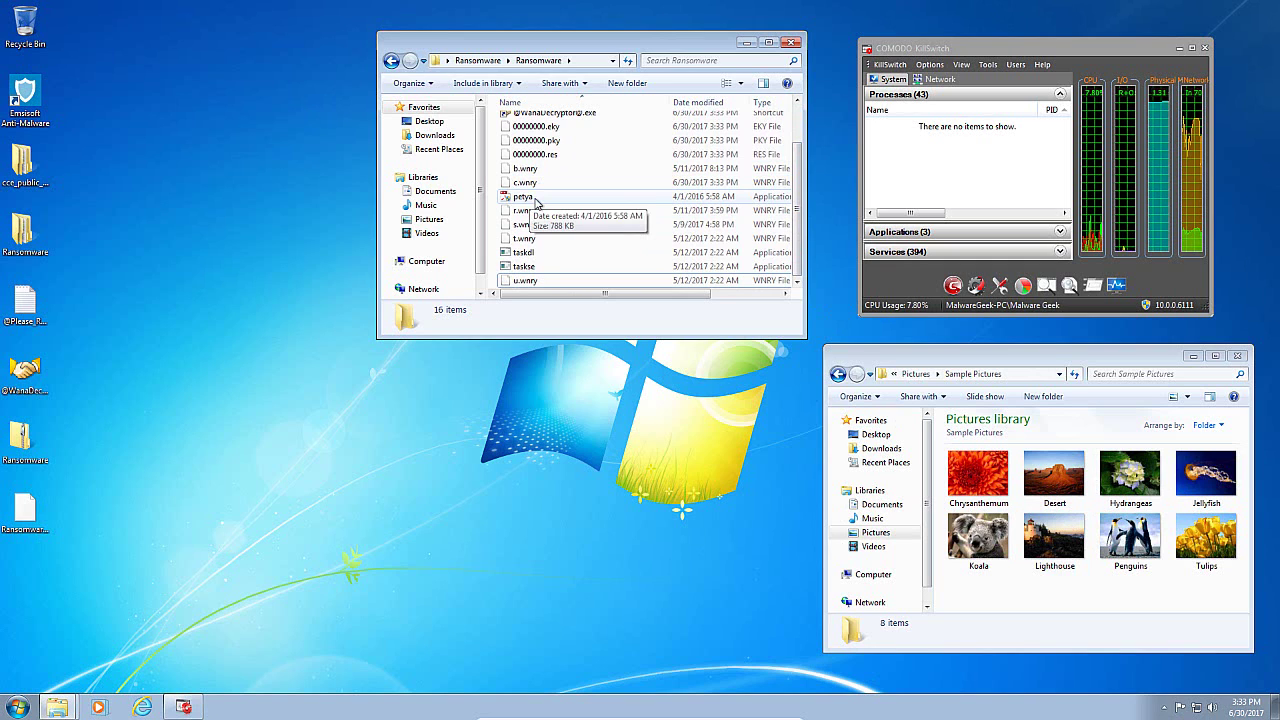
# Move the petya sample from the Ransomware folder onto the desktop.
pyautogui.moveTo(529, 201); pyautogui.dragTo(46, 601)
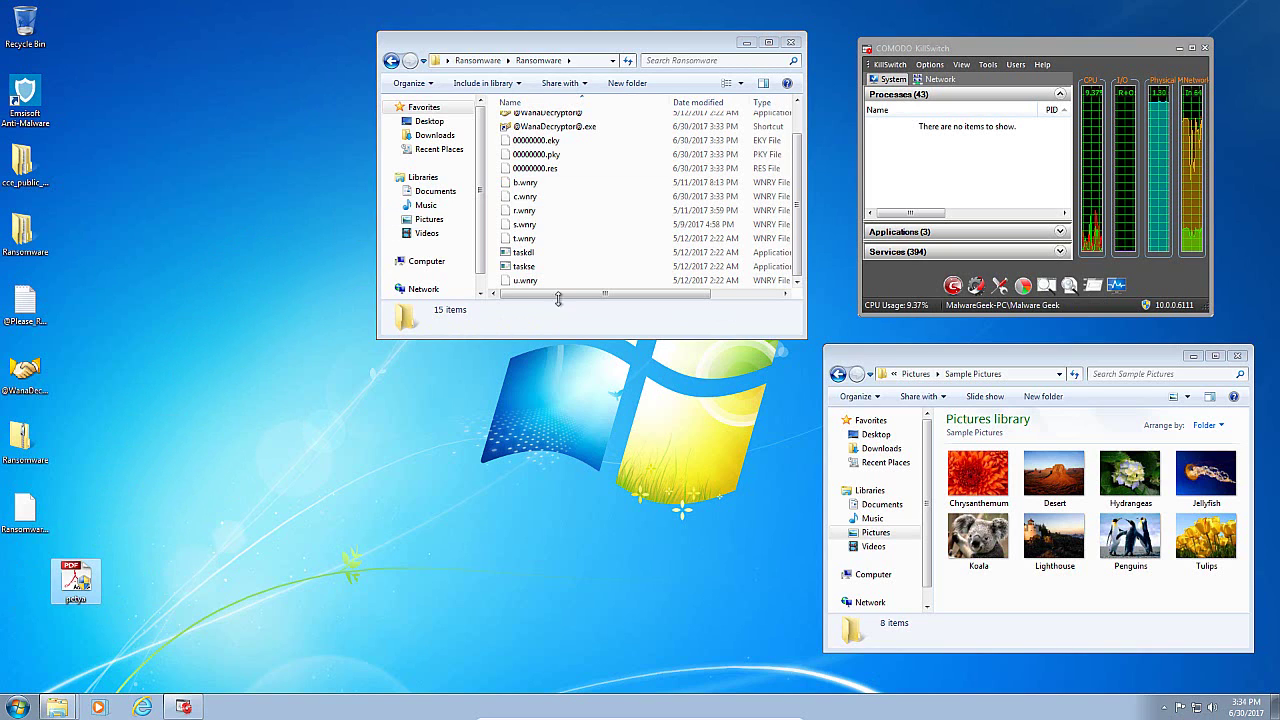
pyautogui.click(797, 215)
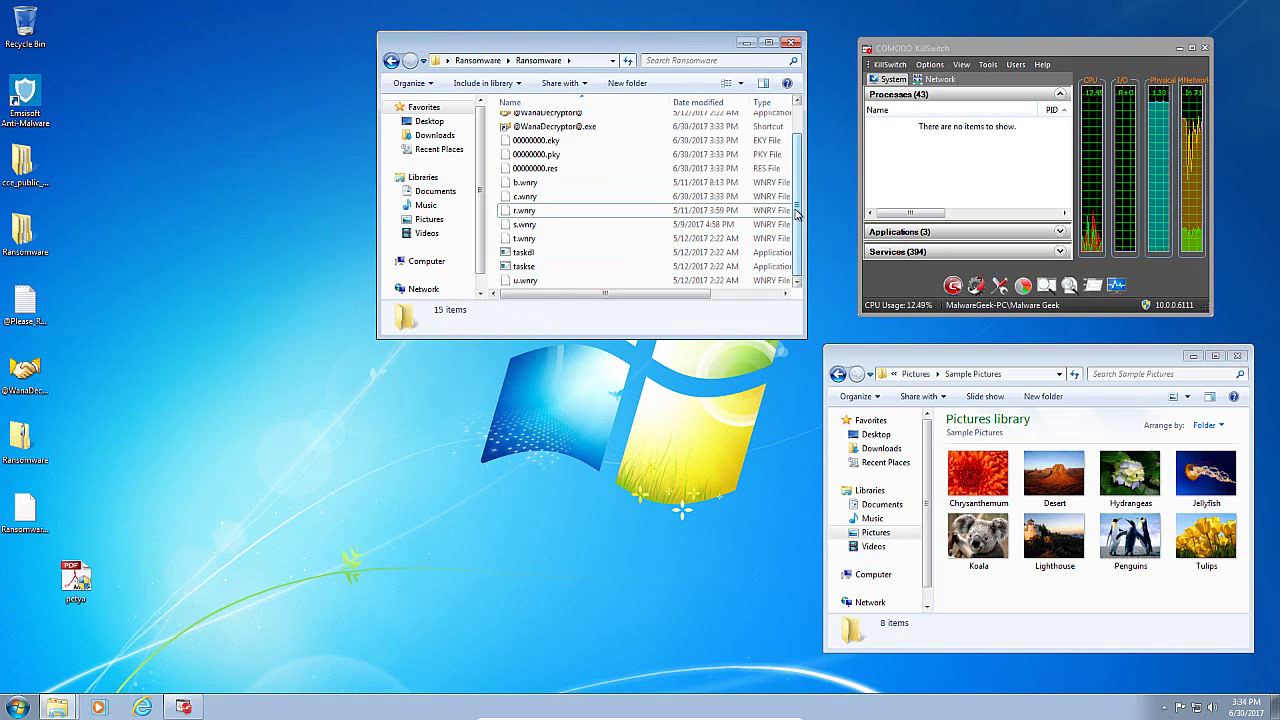
pyautogui.scroll(1, 797, 210)
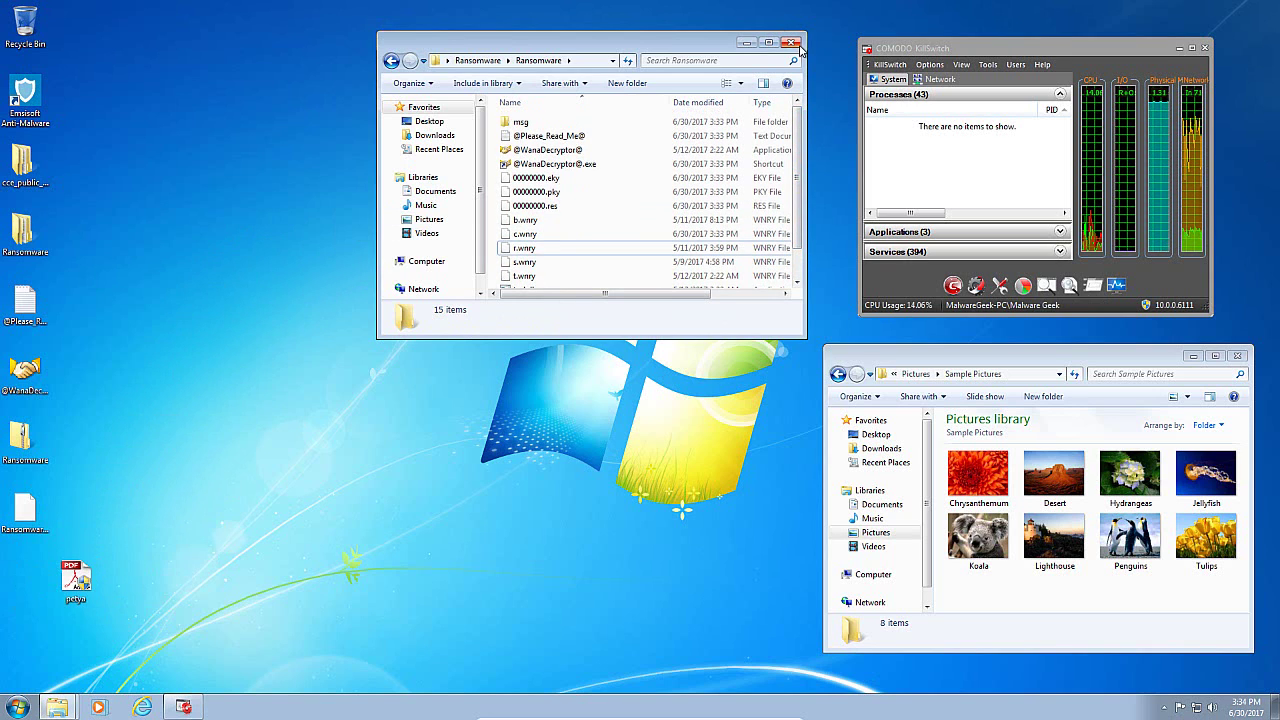
# Run petya with admin rights, dismiss its quarantine notice, and cancel the petya.exe crash report.
pyautogui.doubleClick(78, 576)
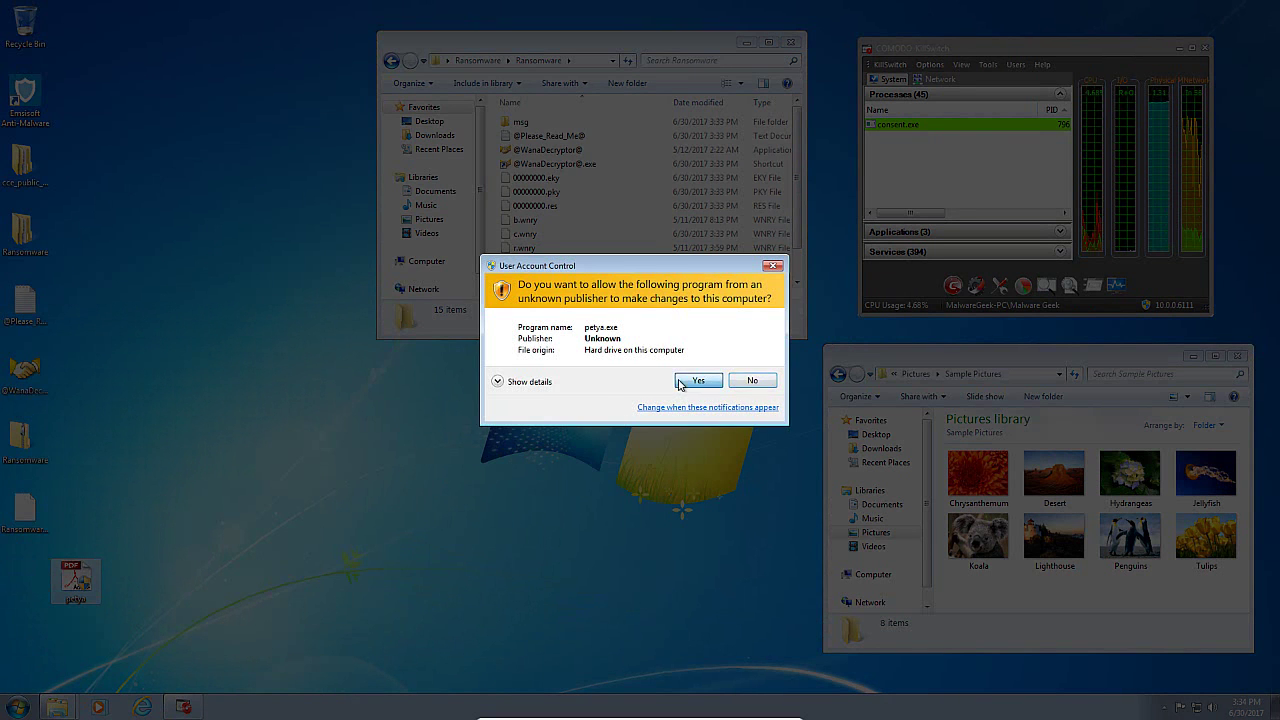
pyautogui.click(697, 380)
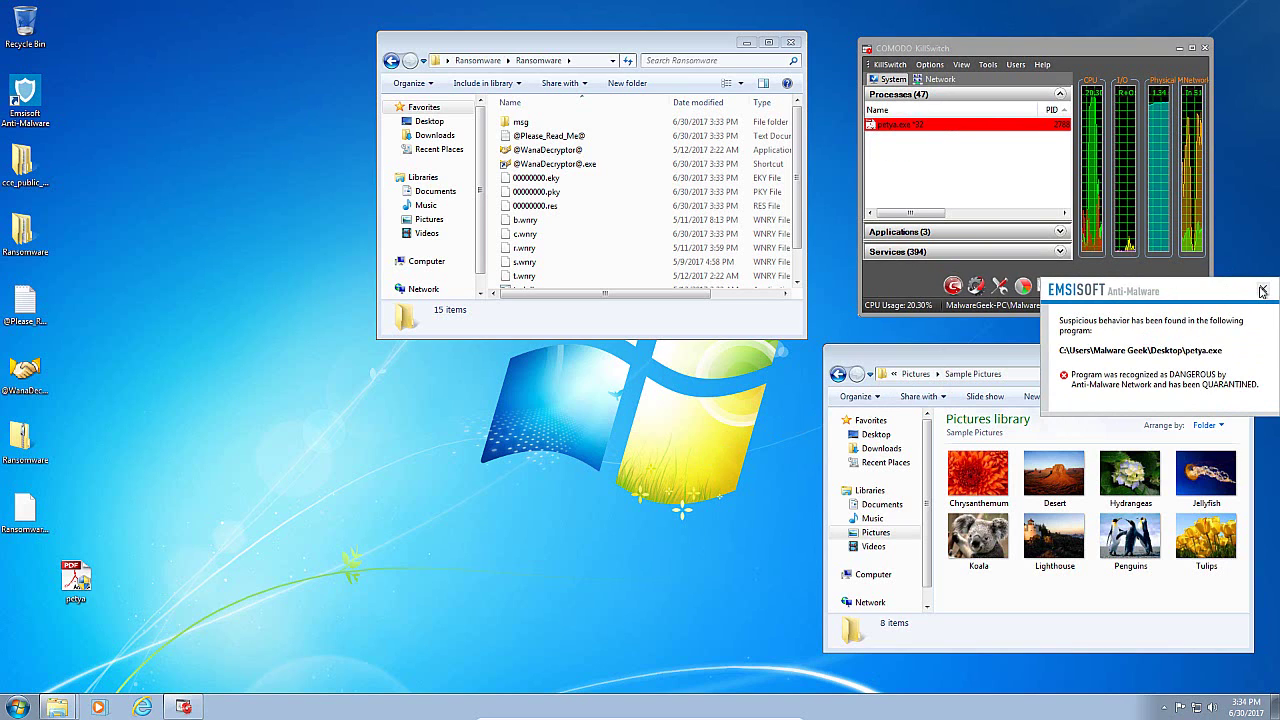
pyautogui.click(1262, 290)
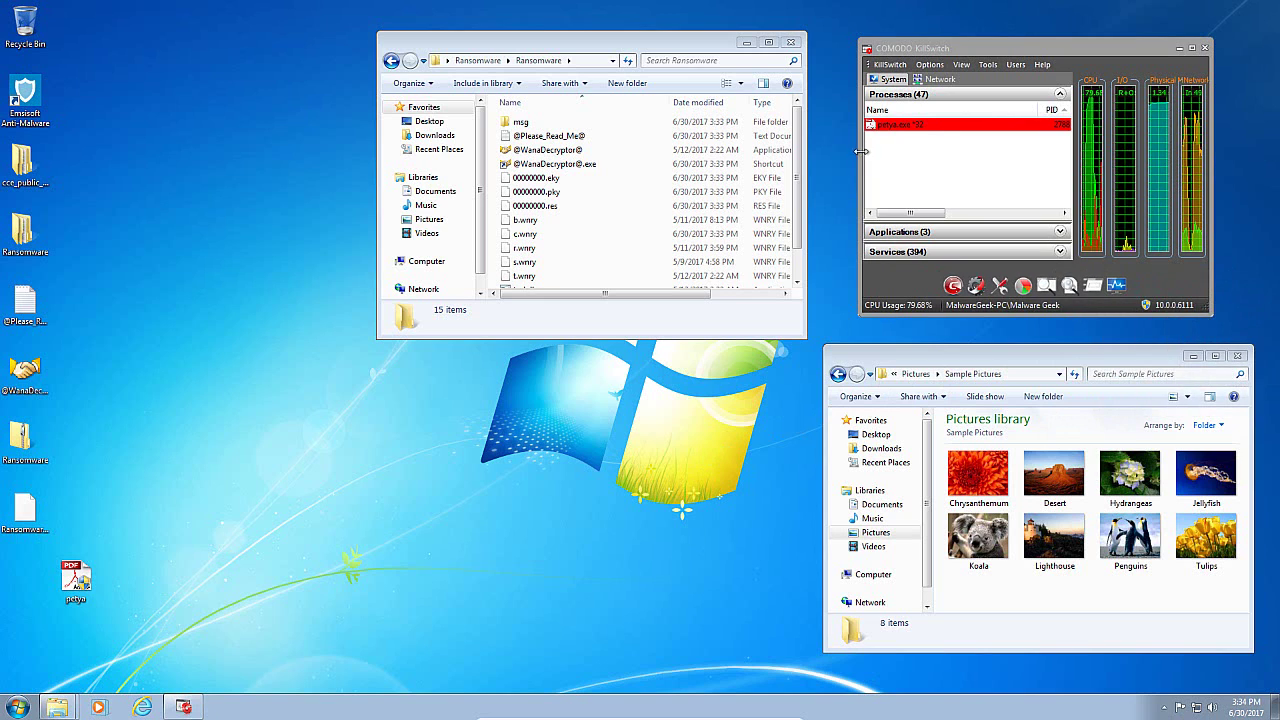
pyautogui.click(926, 126)
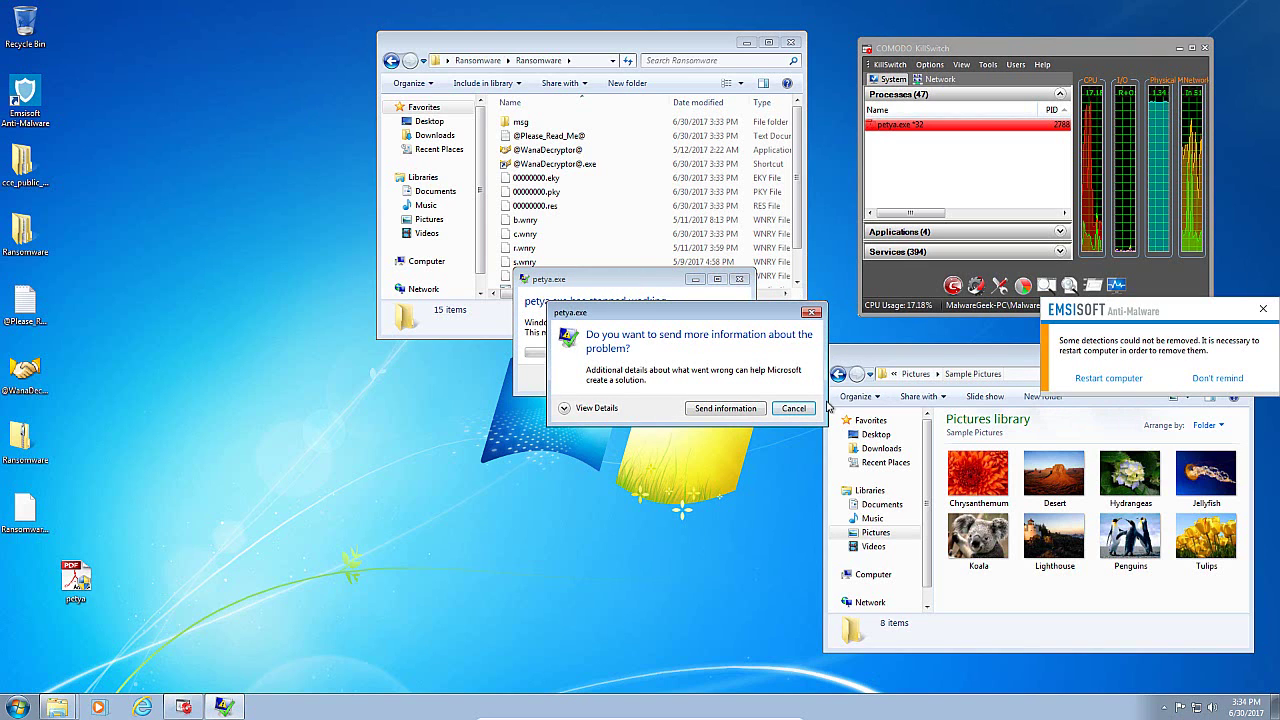
pyautogui.click(793, 409)
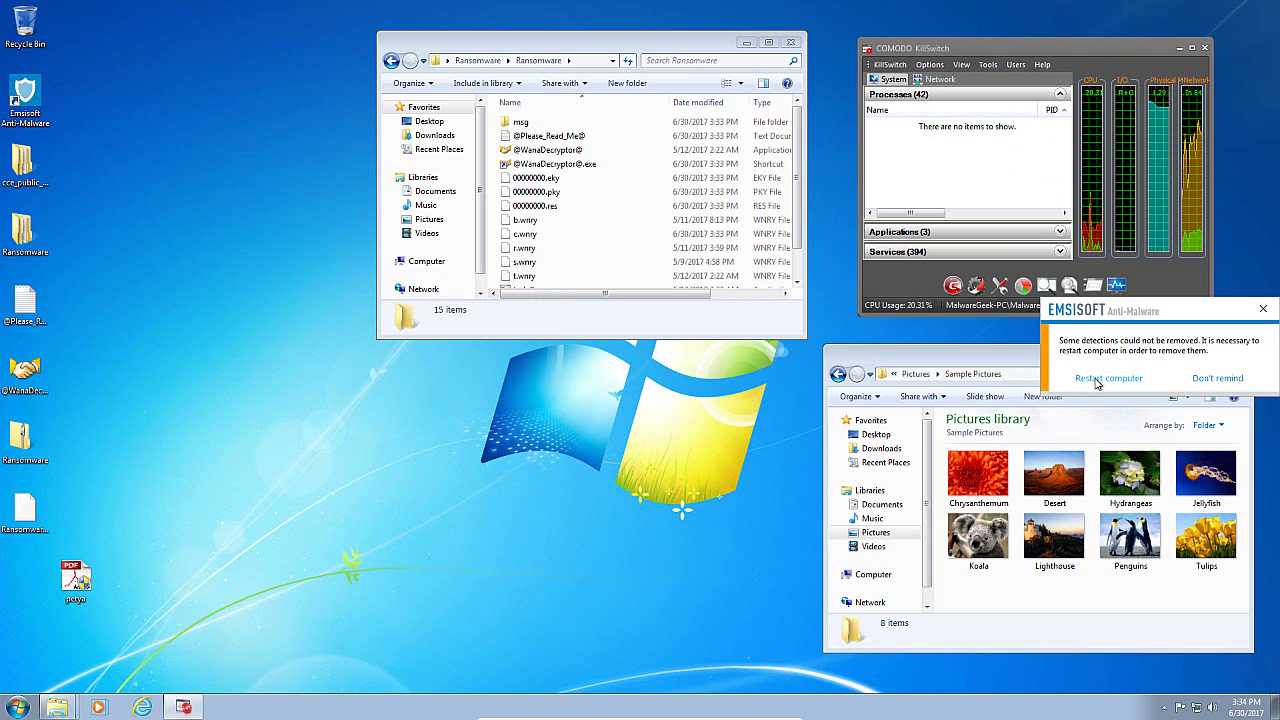
# Restart from the Emsisoft notification so the reboot finishes removing detections, leaving 6 items quarantined.
pyautogui.click(1105, 378)
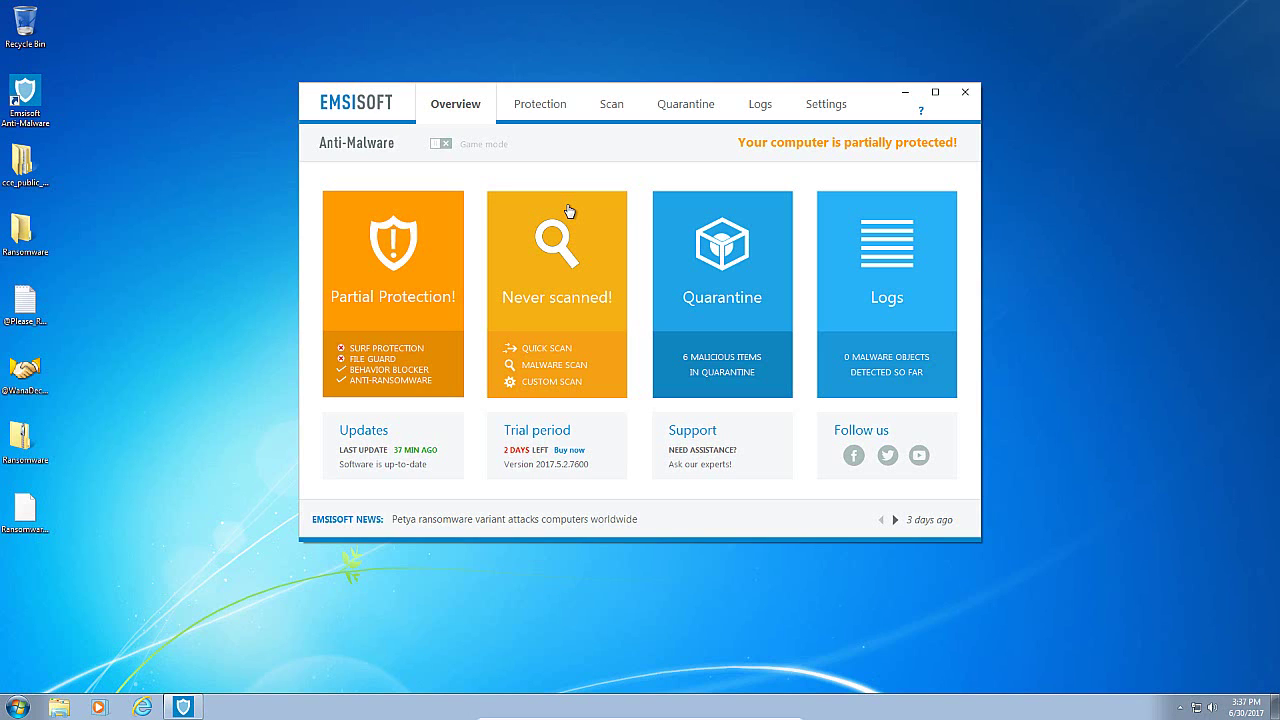
pyautogui.moveTo(571, 94); pyautogui.dragTo(542, 94)
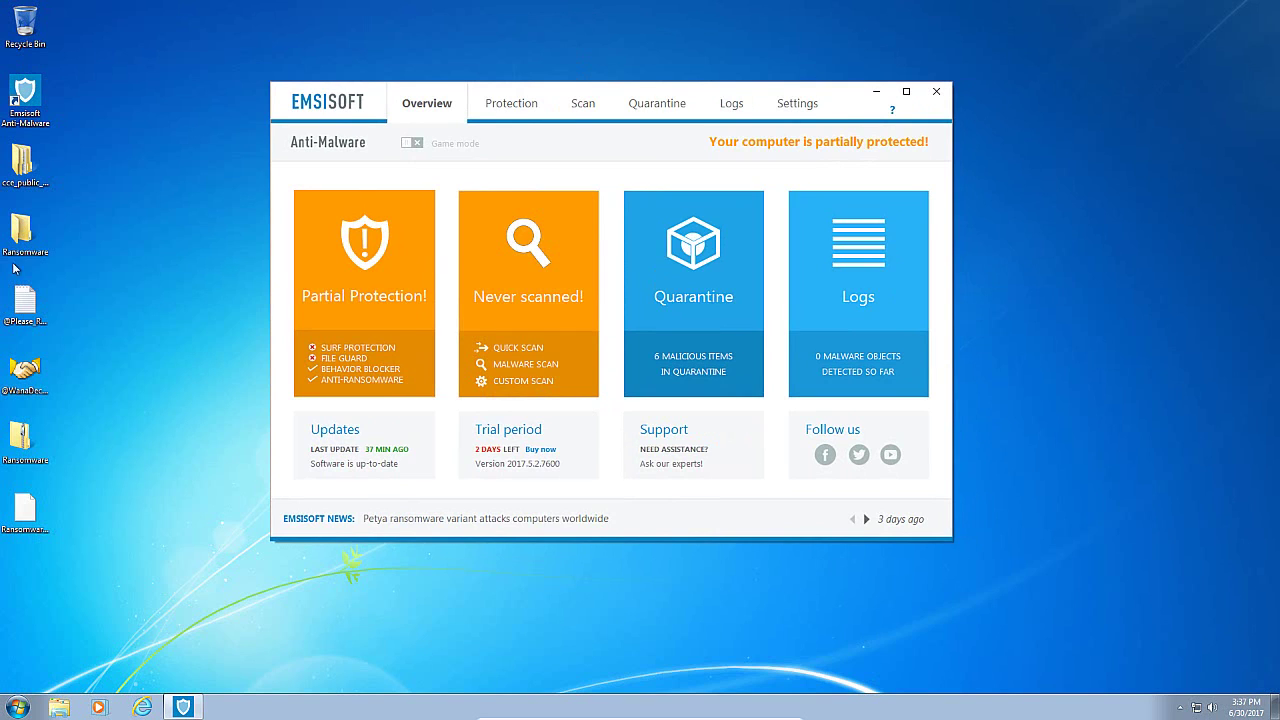
pyautogui.doubleClick(24, 232)
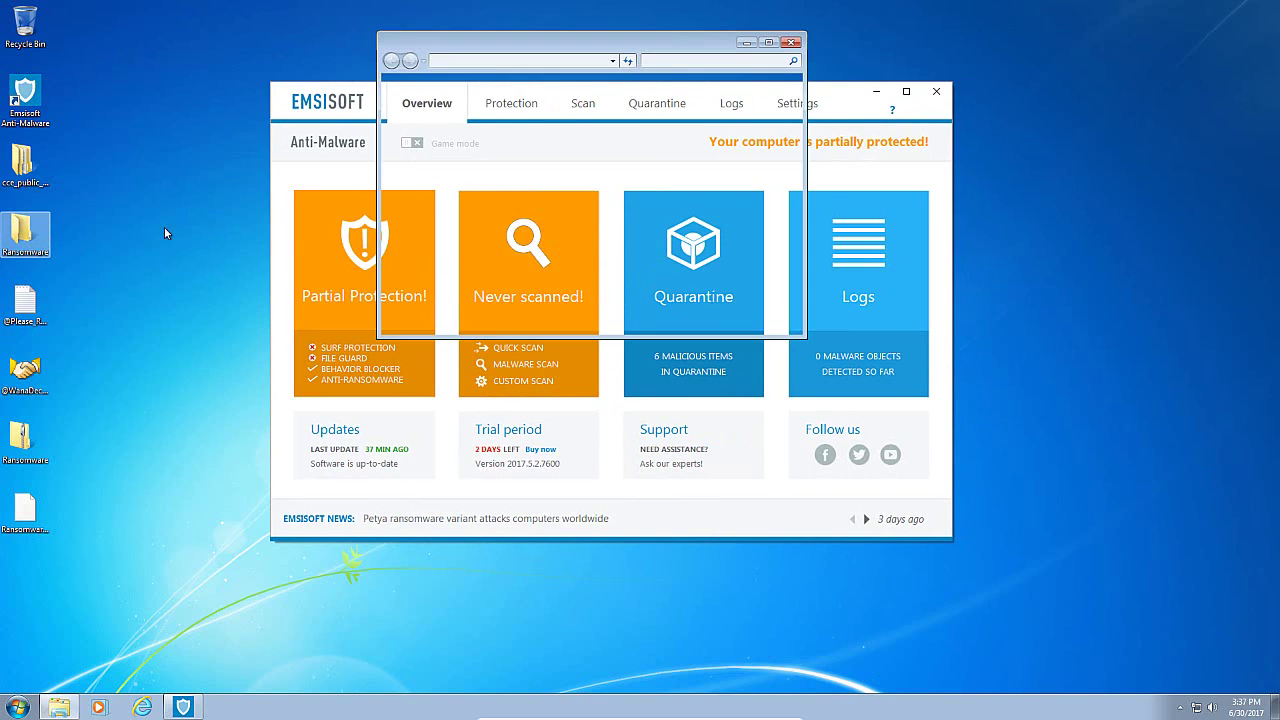
pyautogui.click(790, 43)
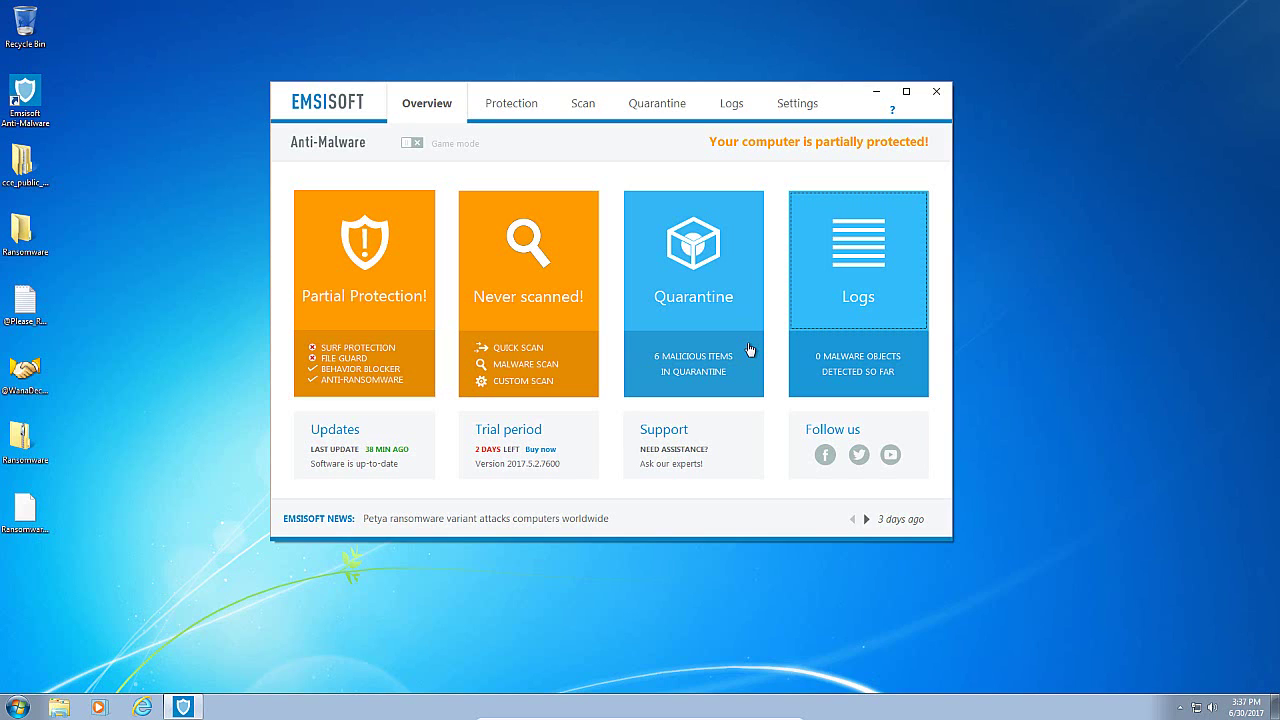
pyautogui.click(59, 707)
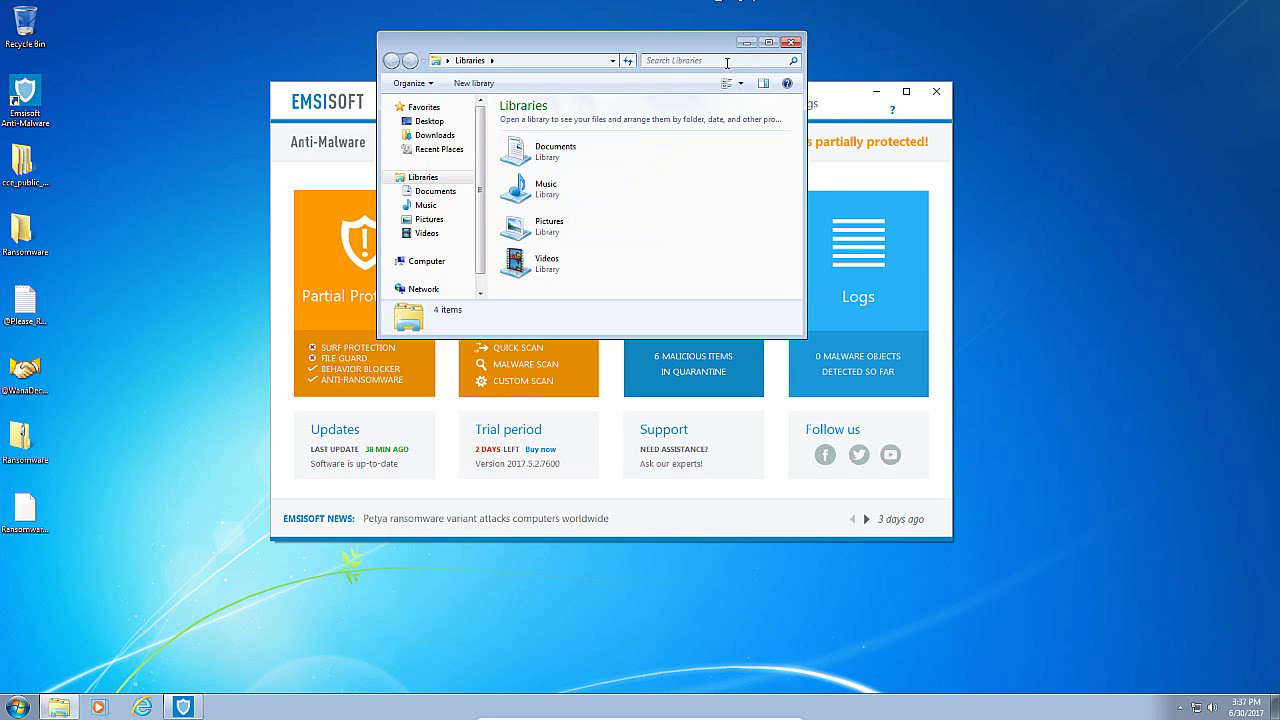
pyautogui.click(798, 42)
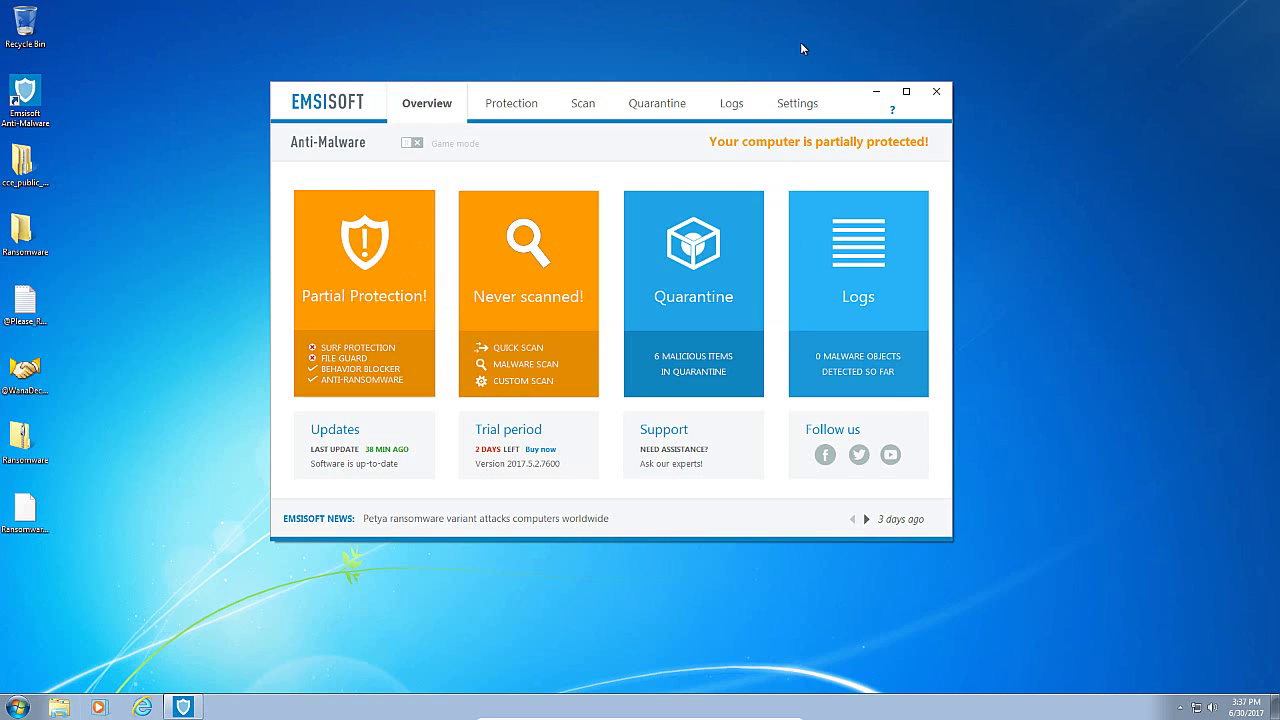